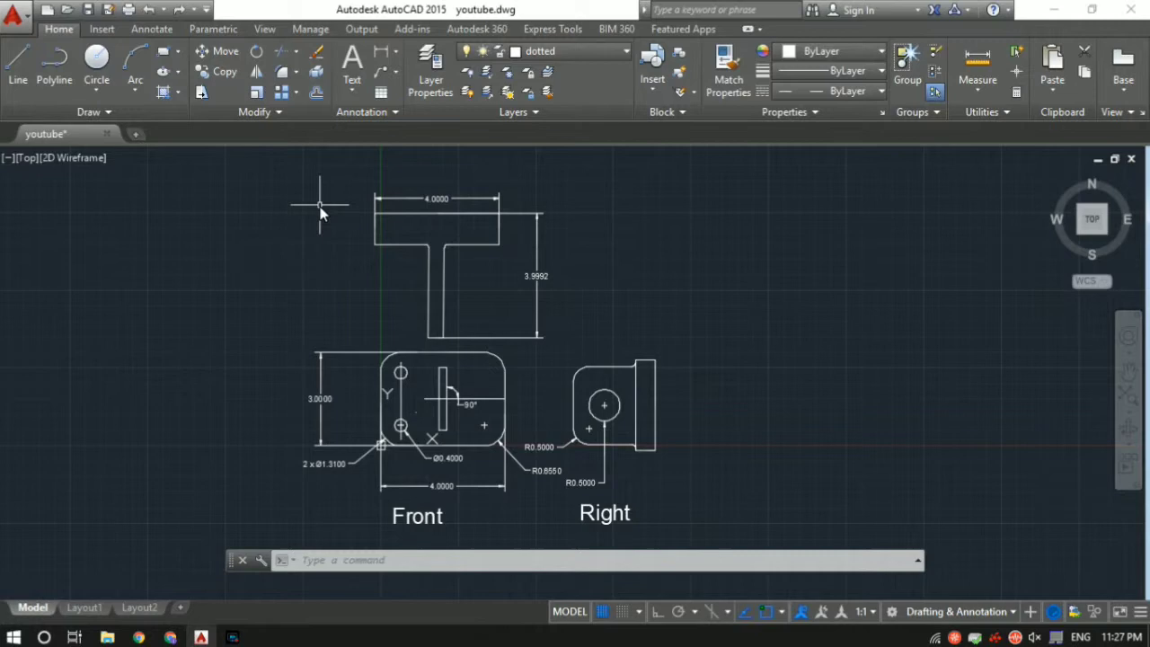
Step: Plot to Microsoft Print to PDF on A3, fitted to paper and centred, and apply to the layout
key("ctrl+p")
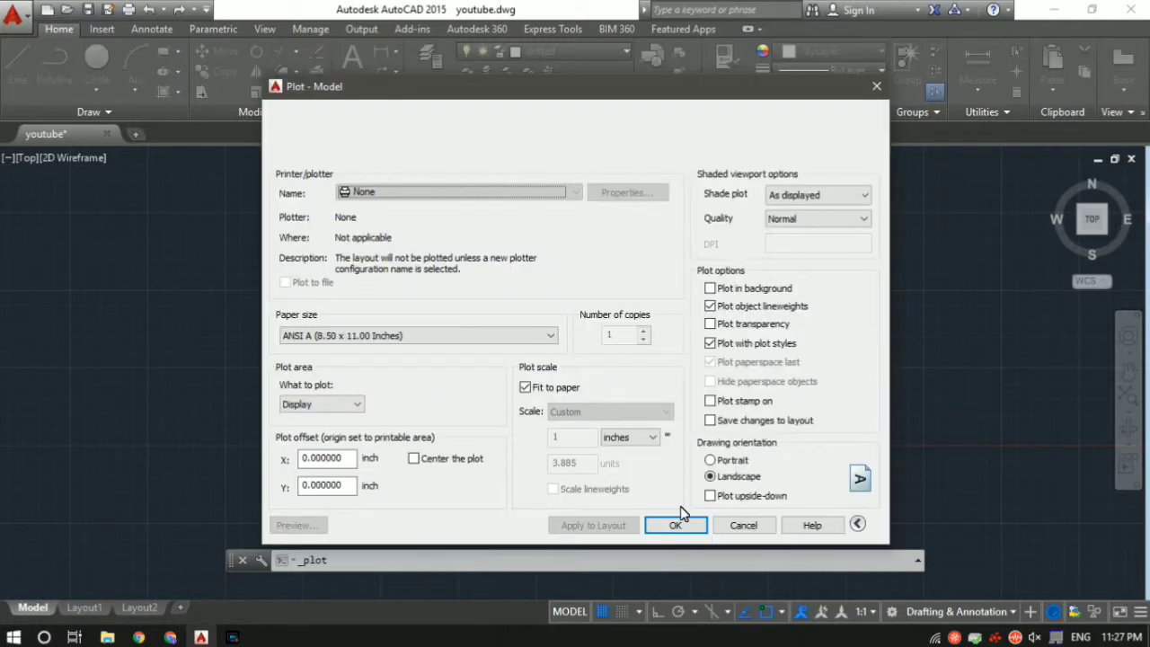
left_click(460, 192)
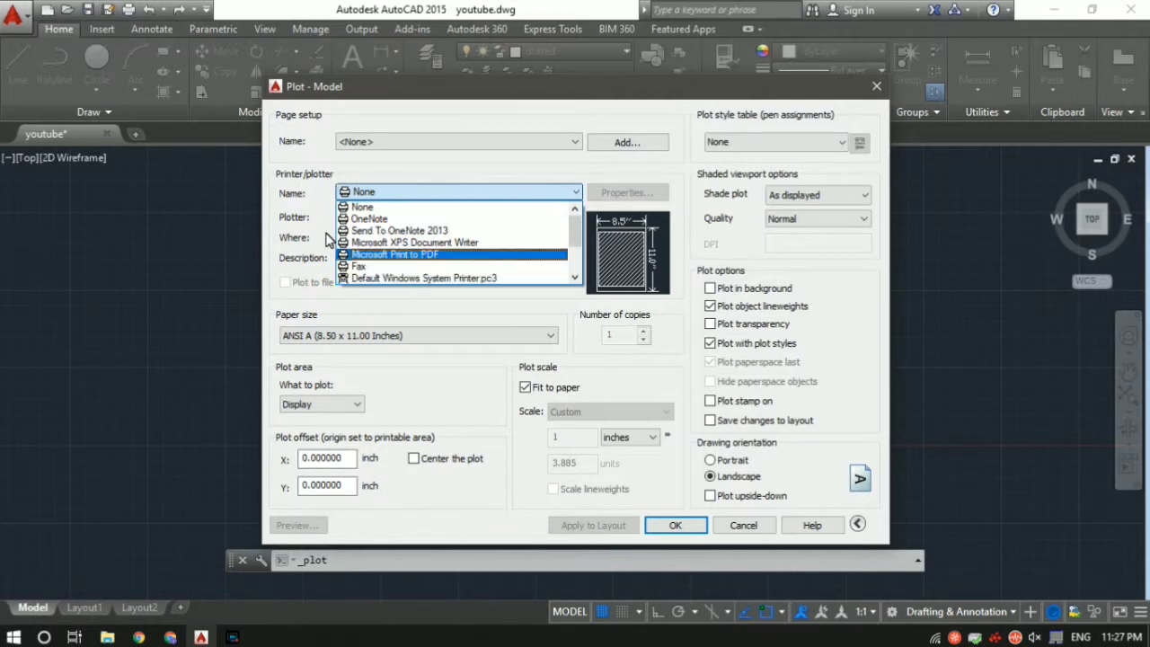
left_click(416, 258)
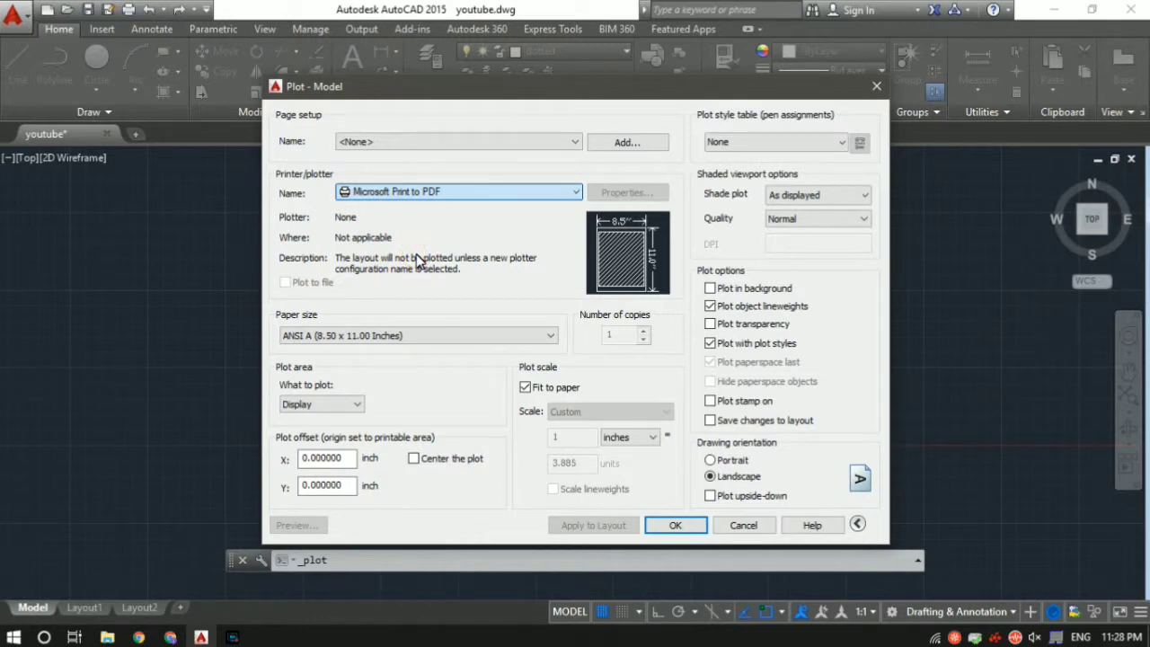
left_click(425, 338)
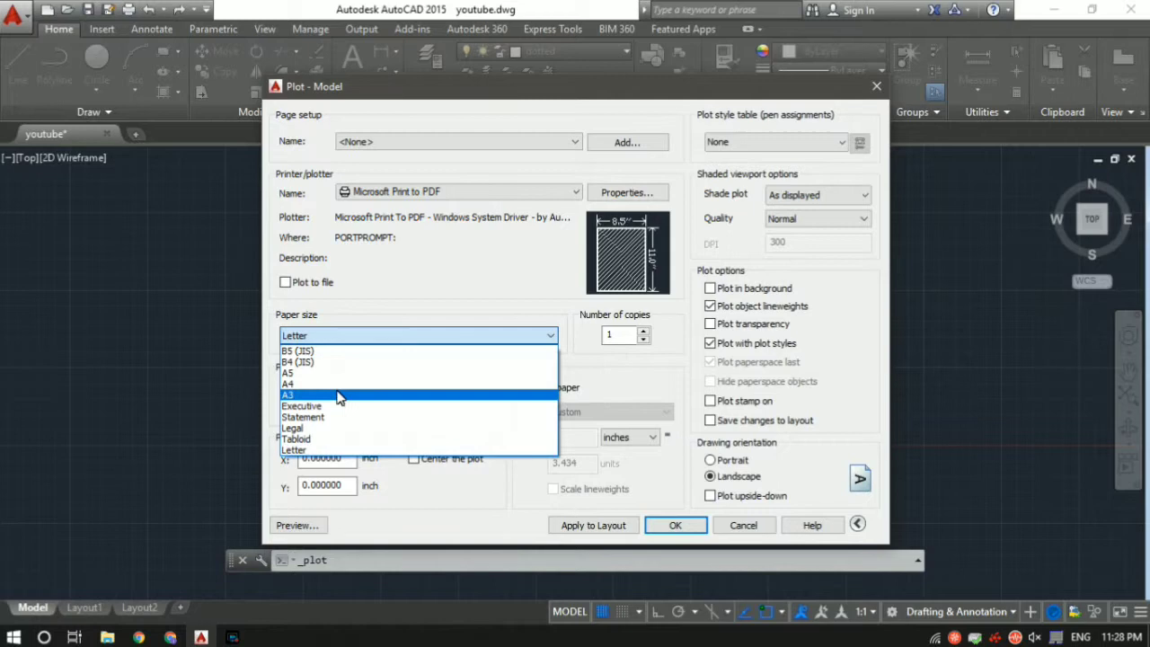
left_click(336, 397)
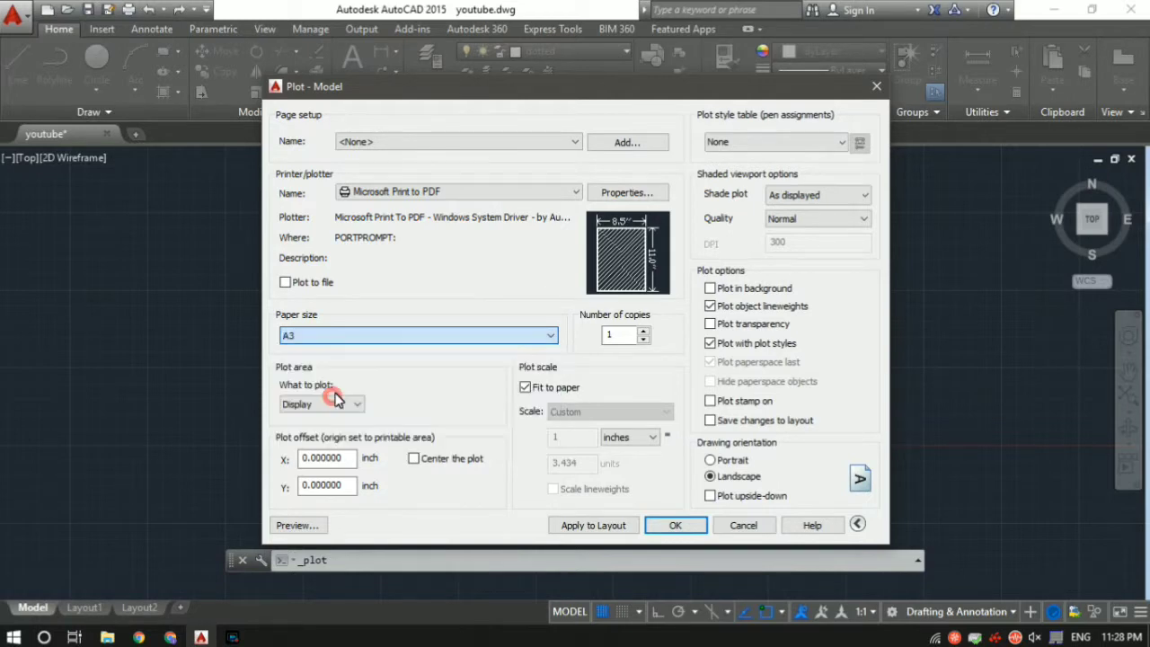
left_click(526, 387)
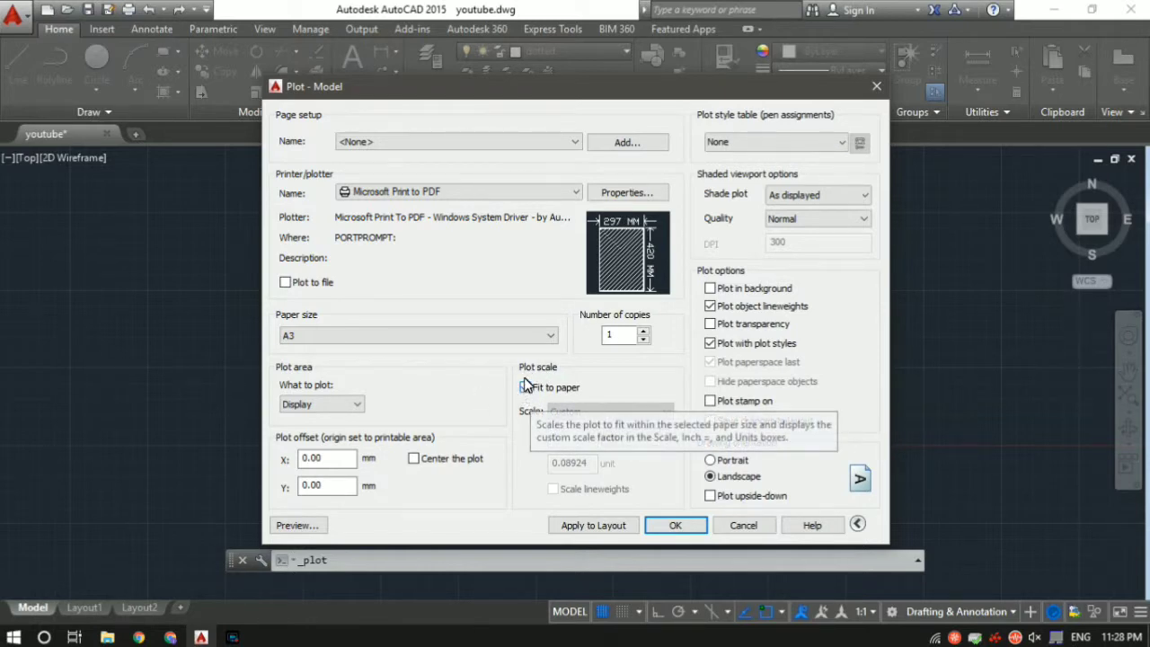
left_click(525, 387)
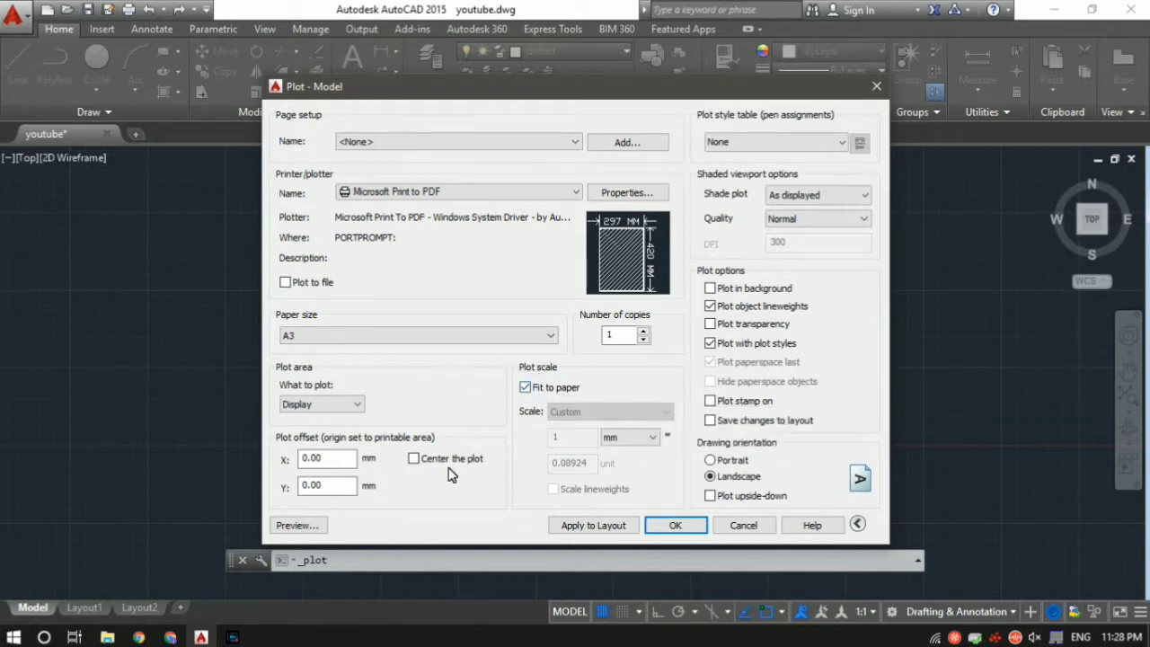
left_click(413, 458)
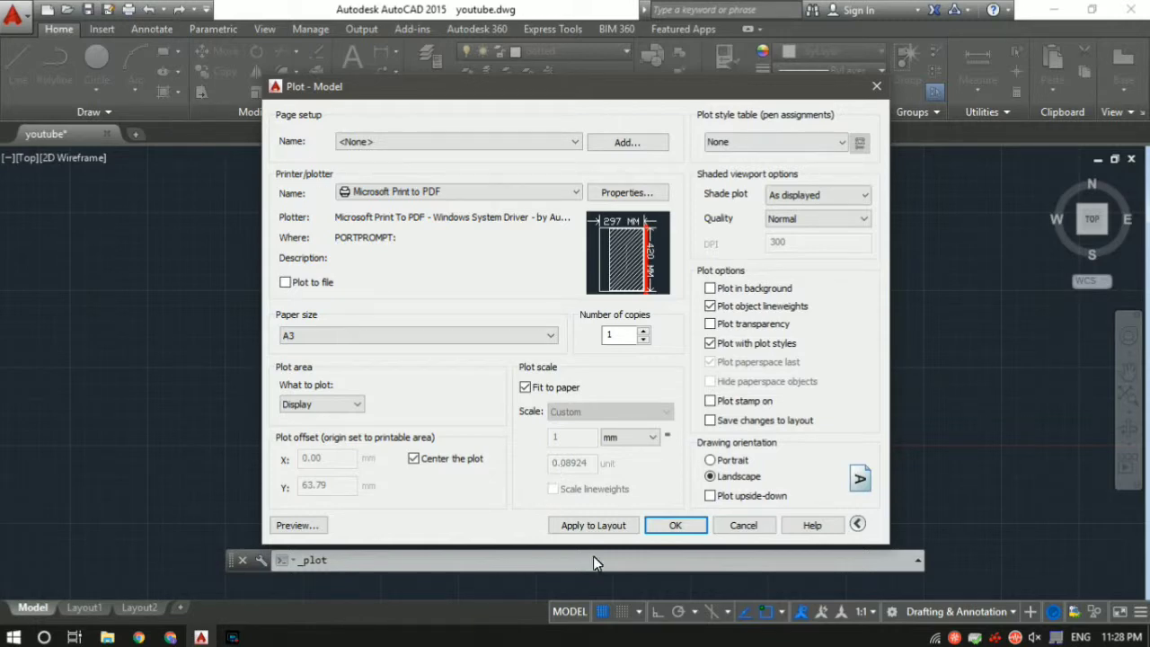
left_click(610, 524)
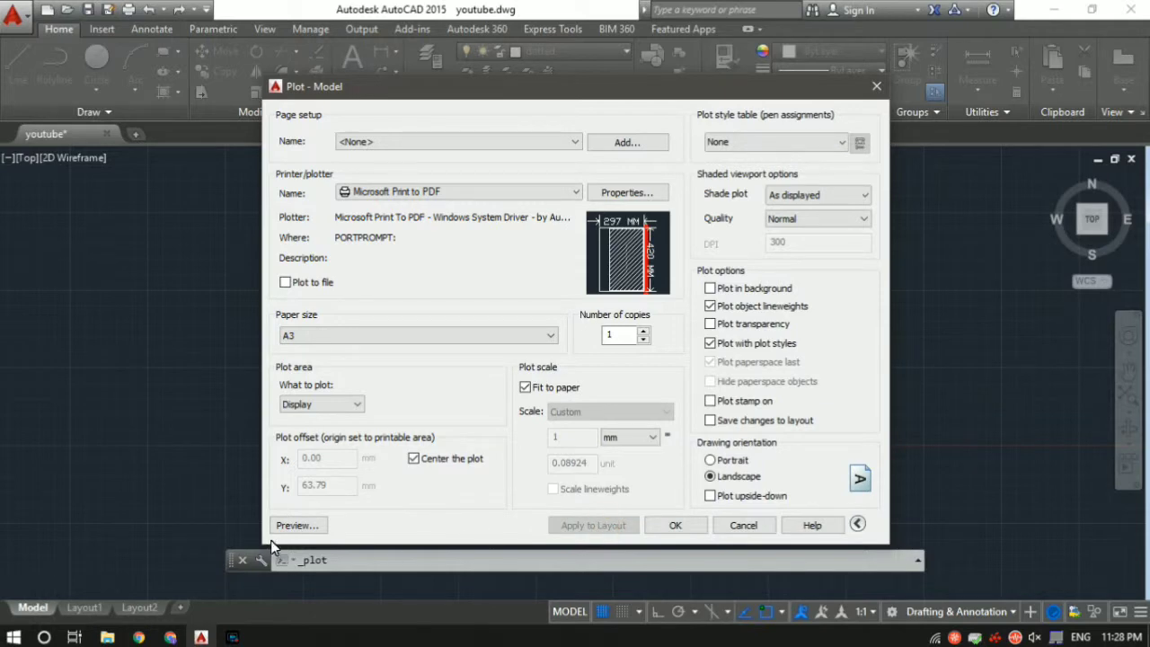
left_click(297, 525)
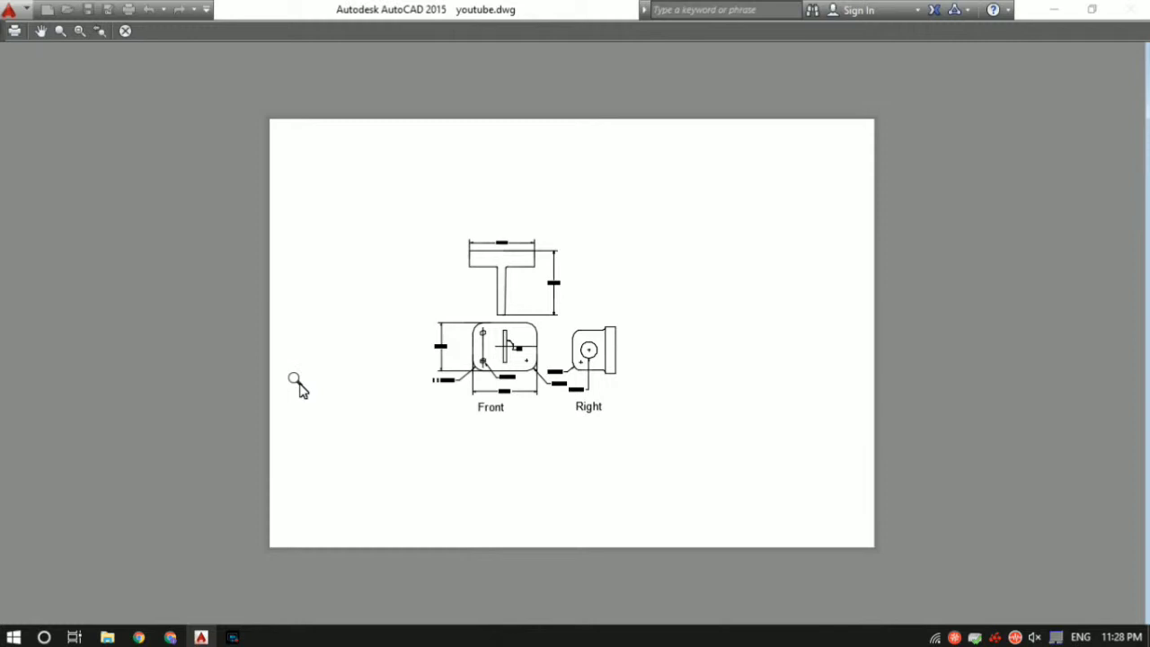
key("Escape")
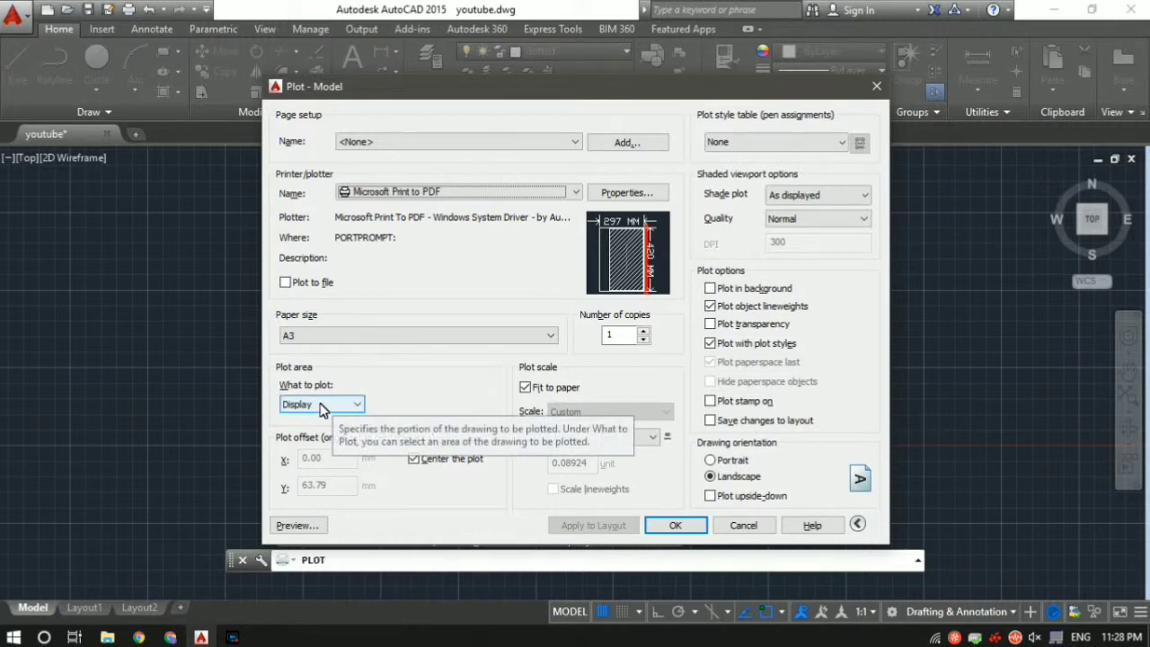
Step: Set What to plot to Extents and apply it to the layout
left_click(321, 406)
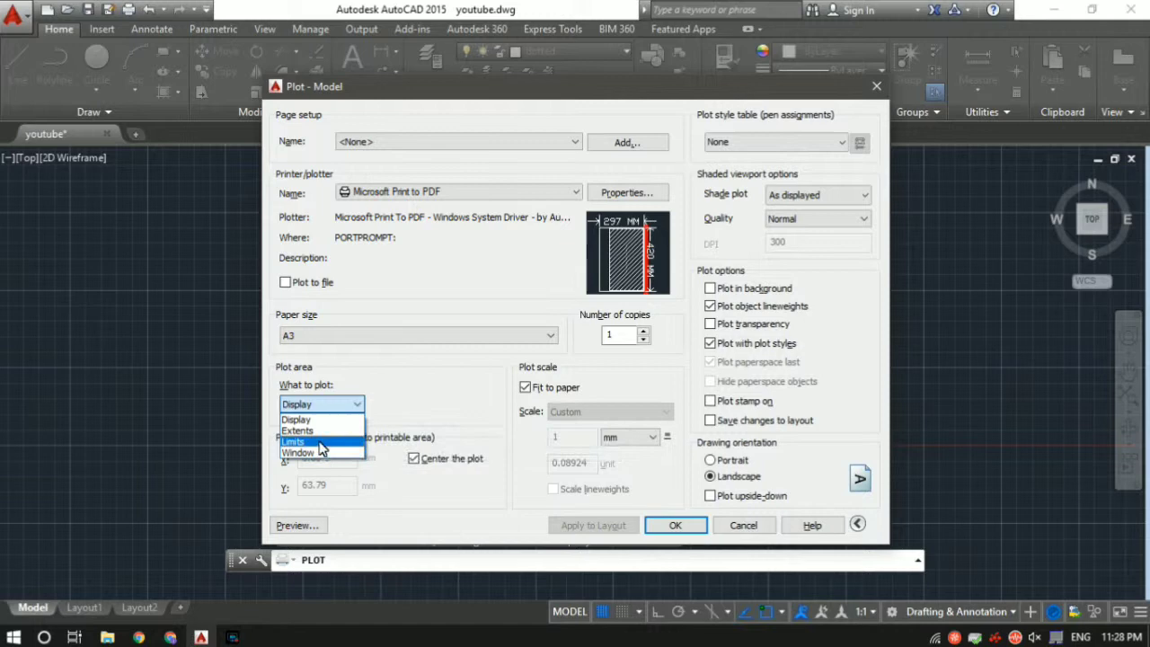
left_click(310, 431)
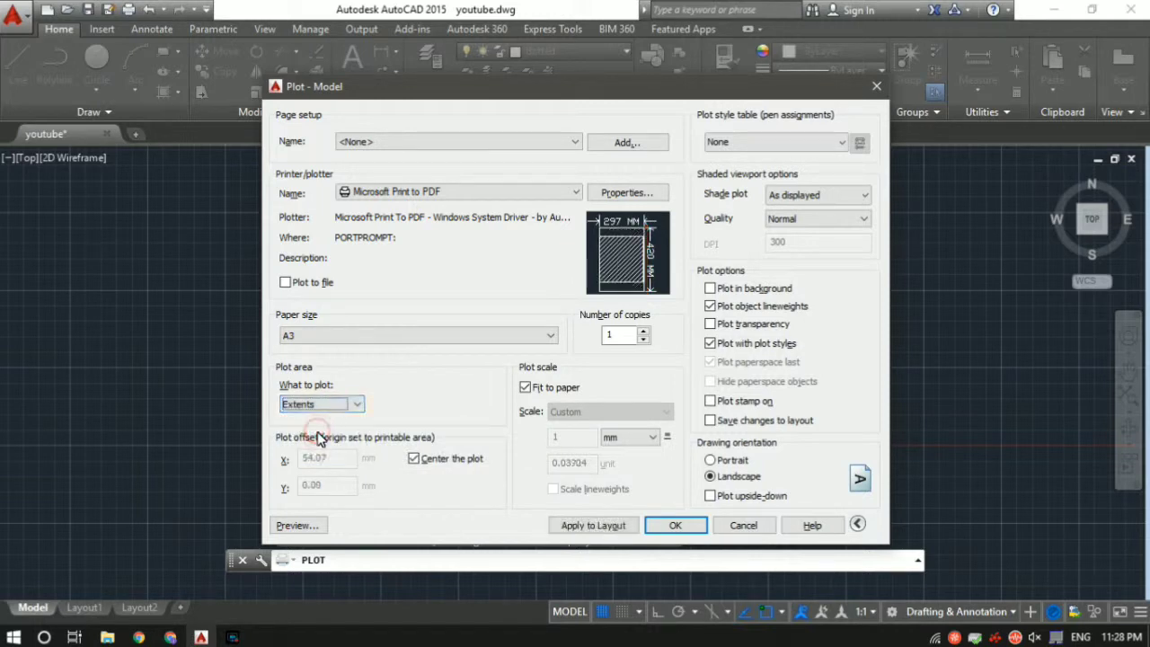
left_click(590, 530)
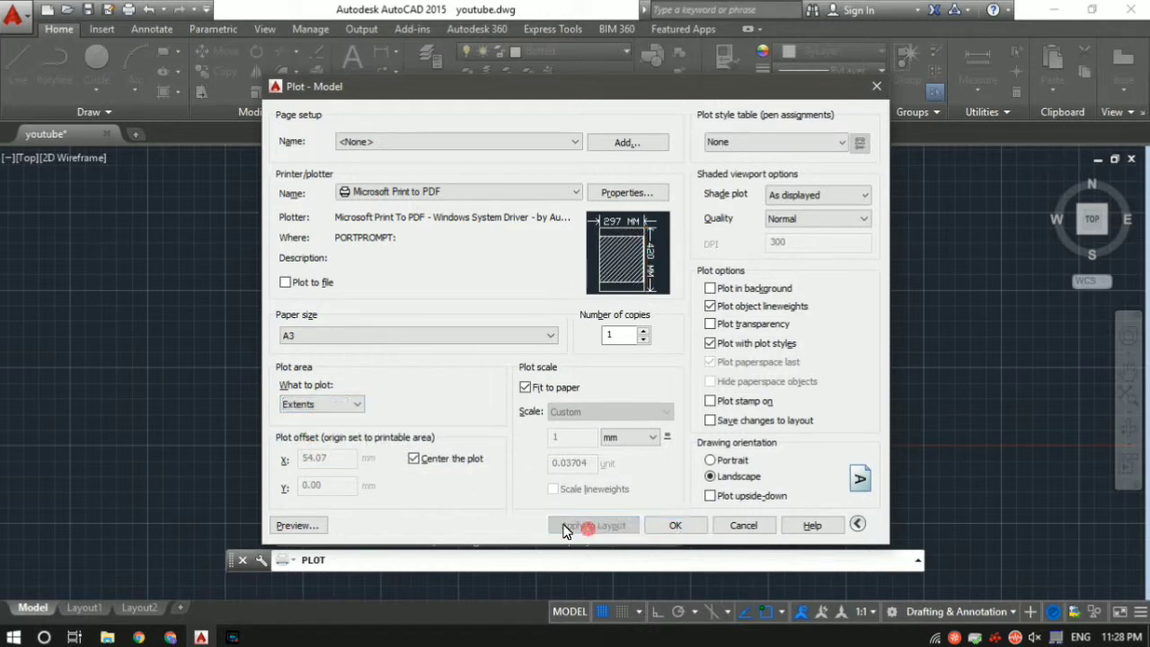
Step: Preview the extents plot twice, returning to the Plot dialog each time
left_click(283, 530)
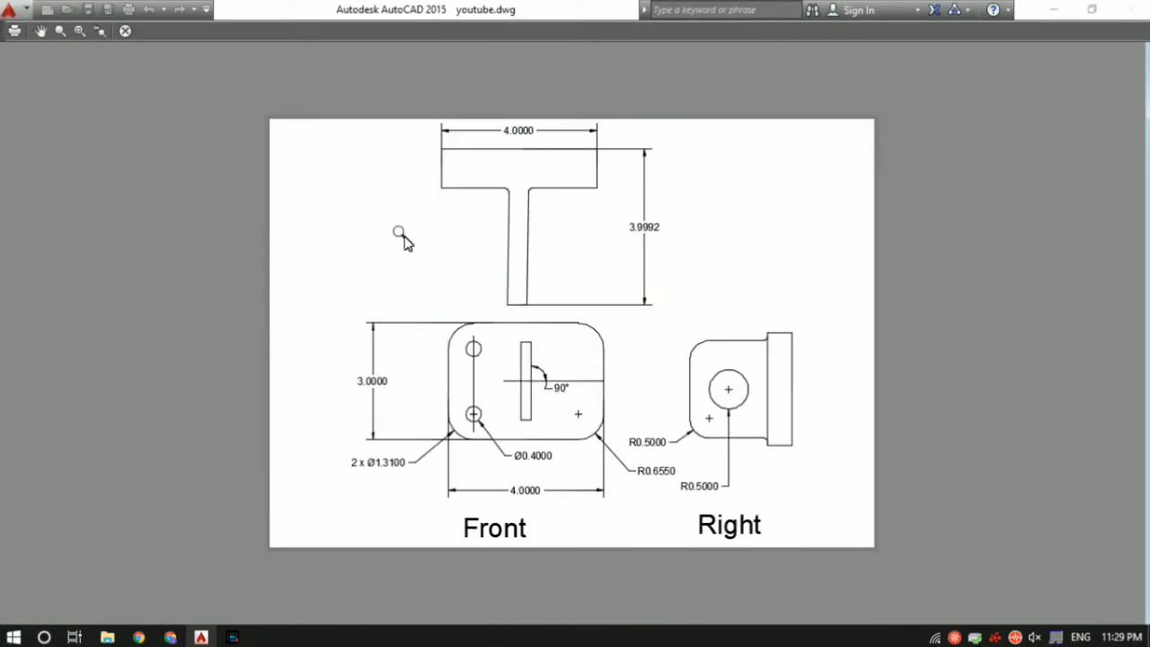
key("Escape")
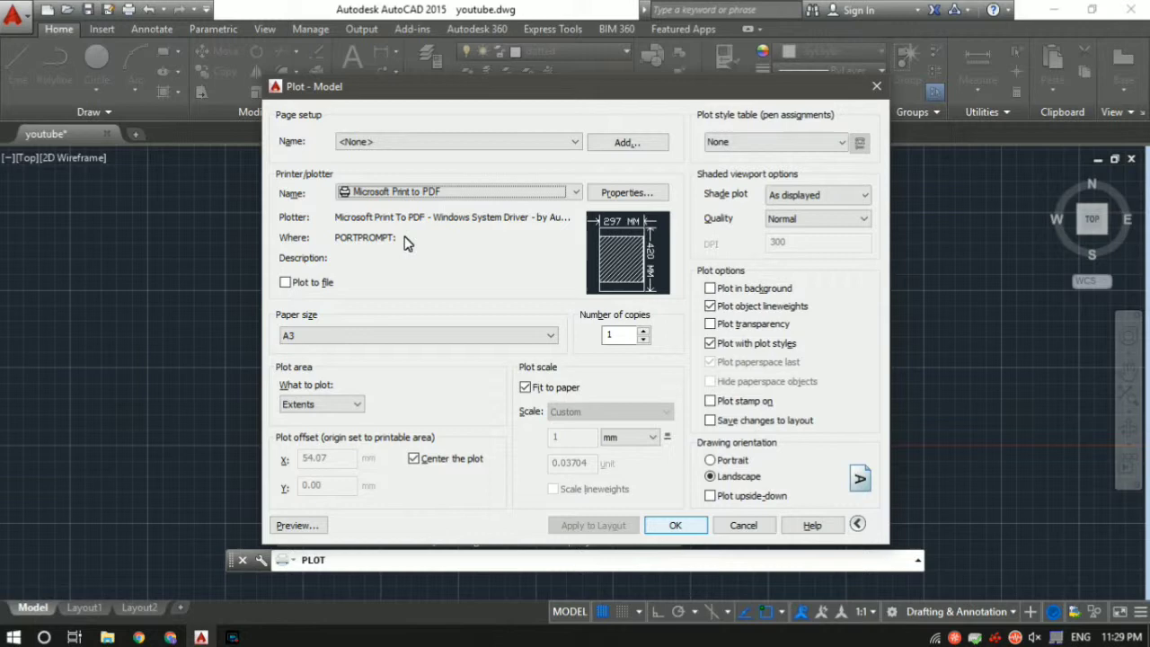
left_click(297, 525)
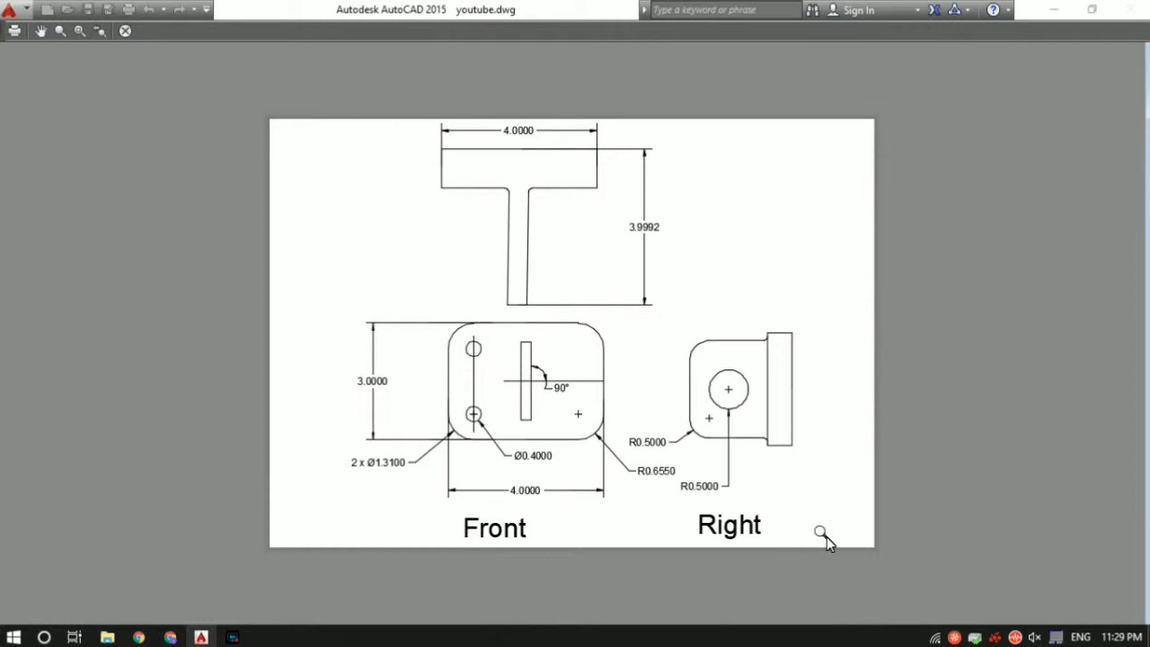
key("Escape")
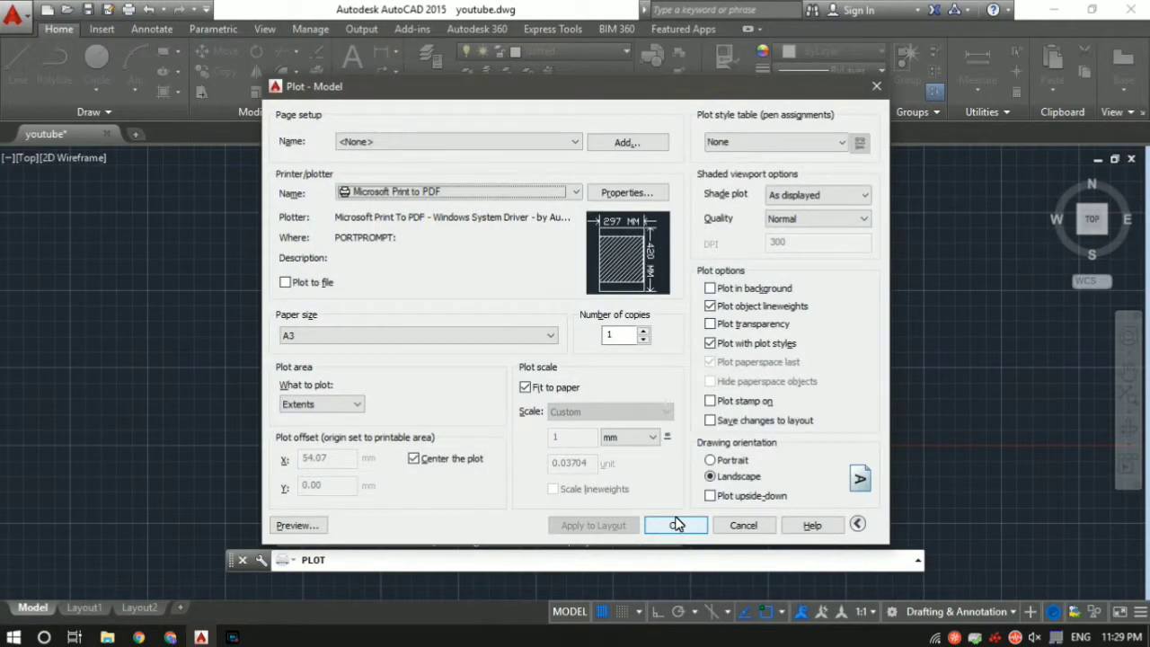
Step: Close the Plot dialog without plotting and switch to the Layout1 tab
left_click(748, 526)
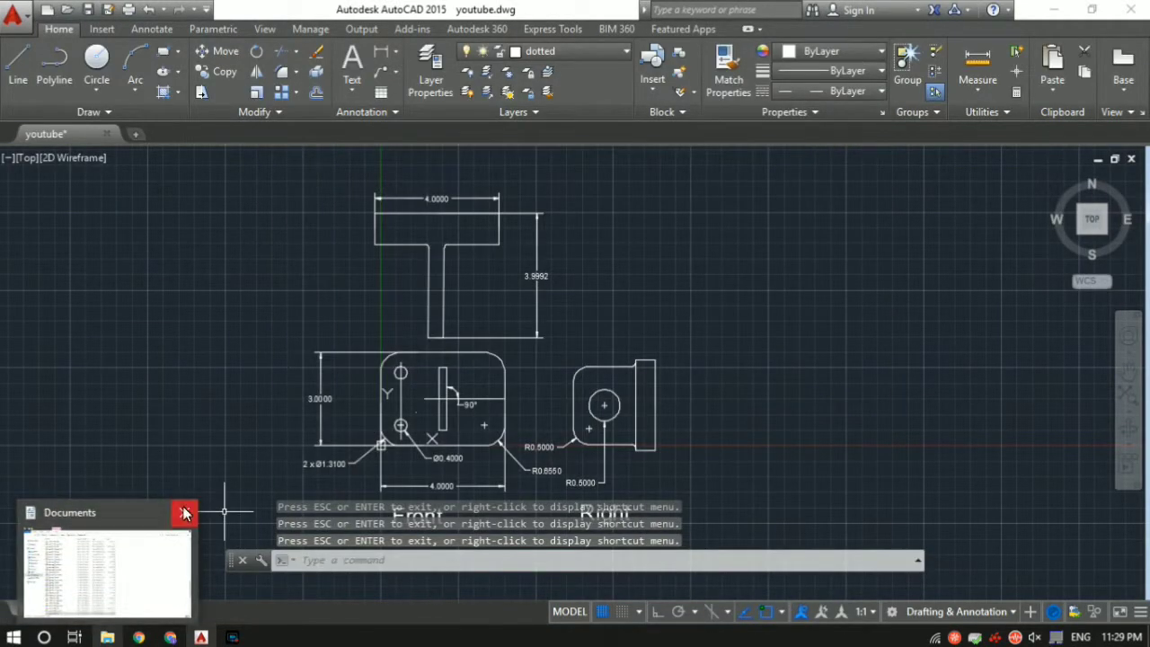
left_click(233, 451)
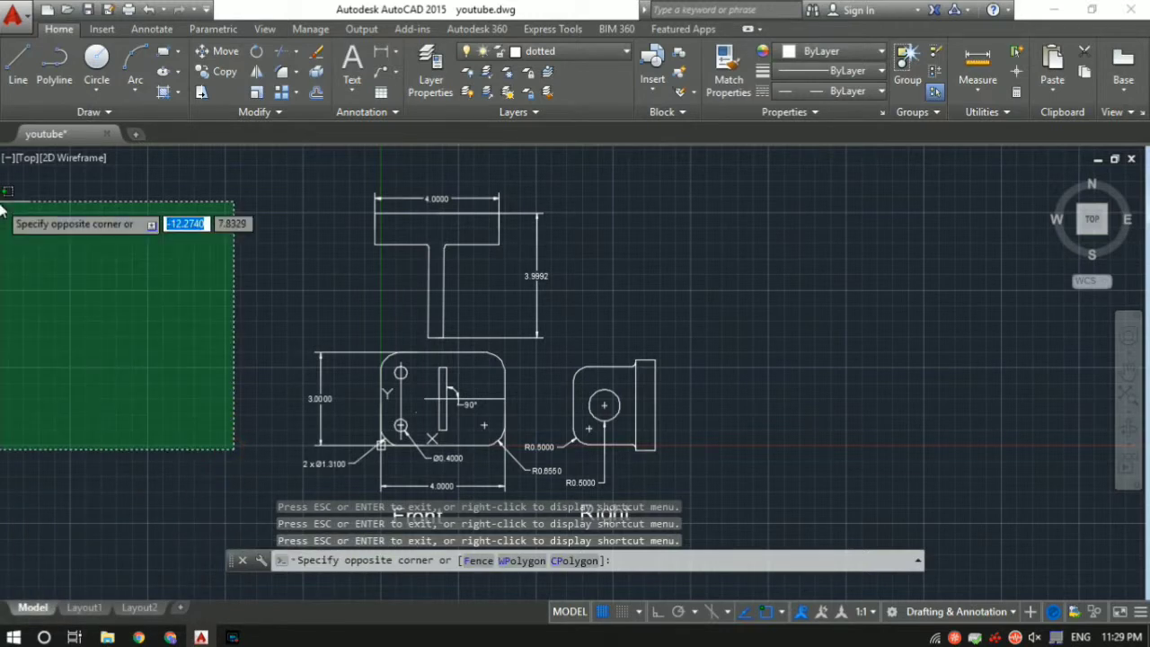
key("Escape")
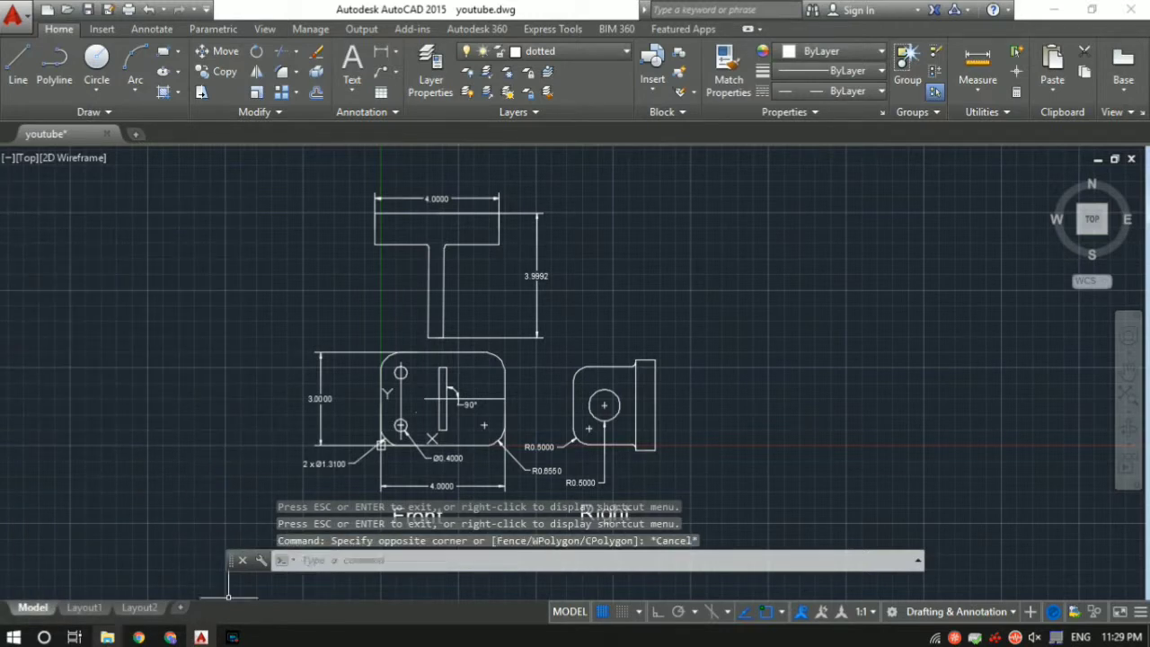
left_click(84, 607)
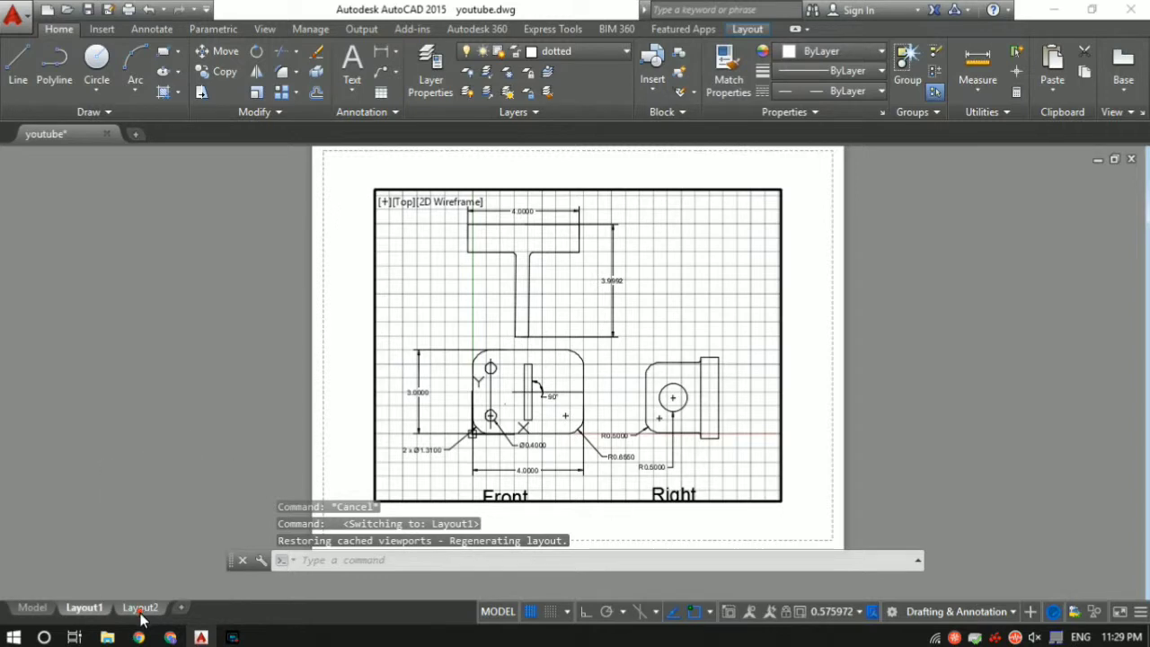
Step: Start a layout From Template and browse the available templates, settling on Tutorial-mArch
right_click(141, 609)
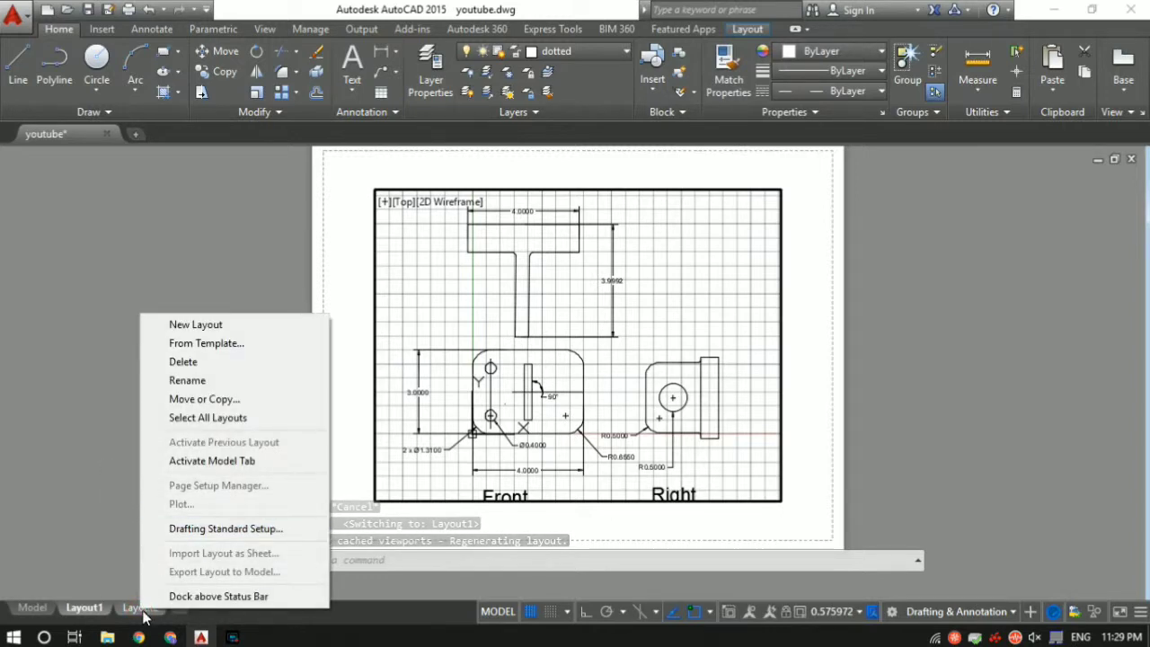
left_click(205, 344)
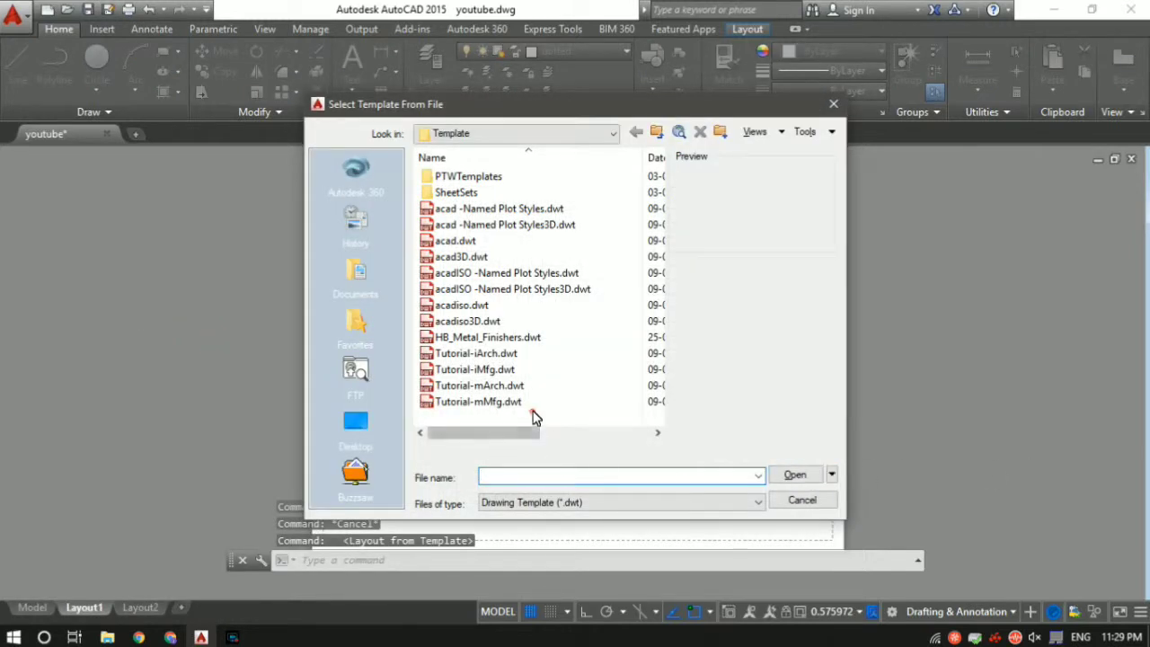
left_click(526, 403)
left_click(517, 385)
left_click(512, 338)
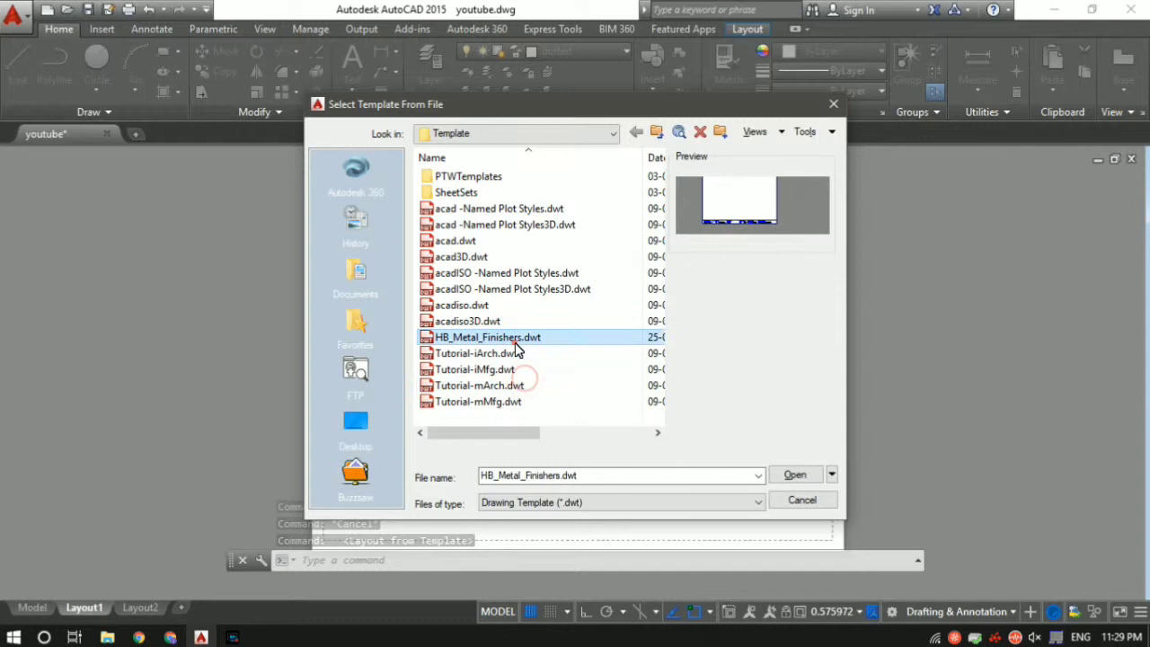
left_click(509, 305)
left_click(509, 257)
left_click(504, 241)
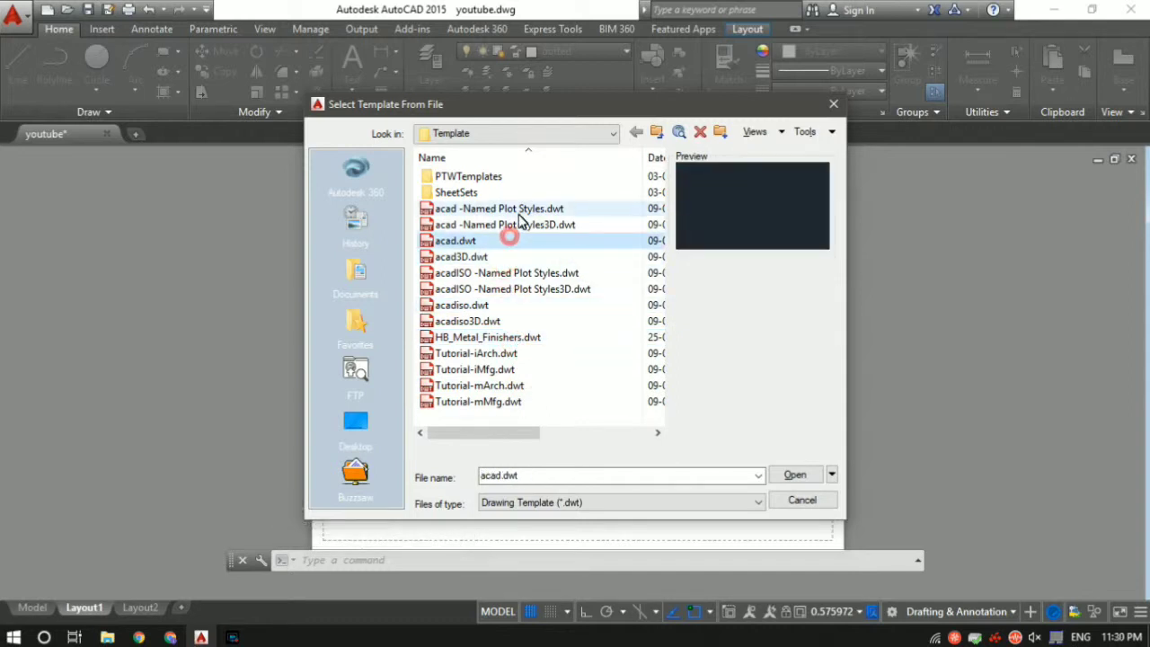
left_click(517, 208)
left_click(524, 288)
left_click(526, 305)
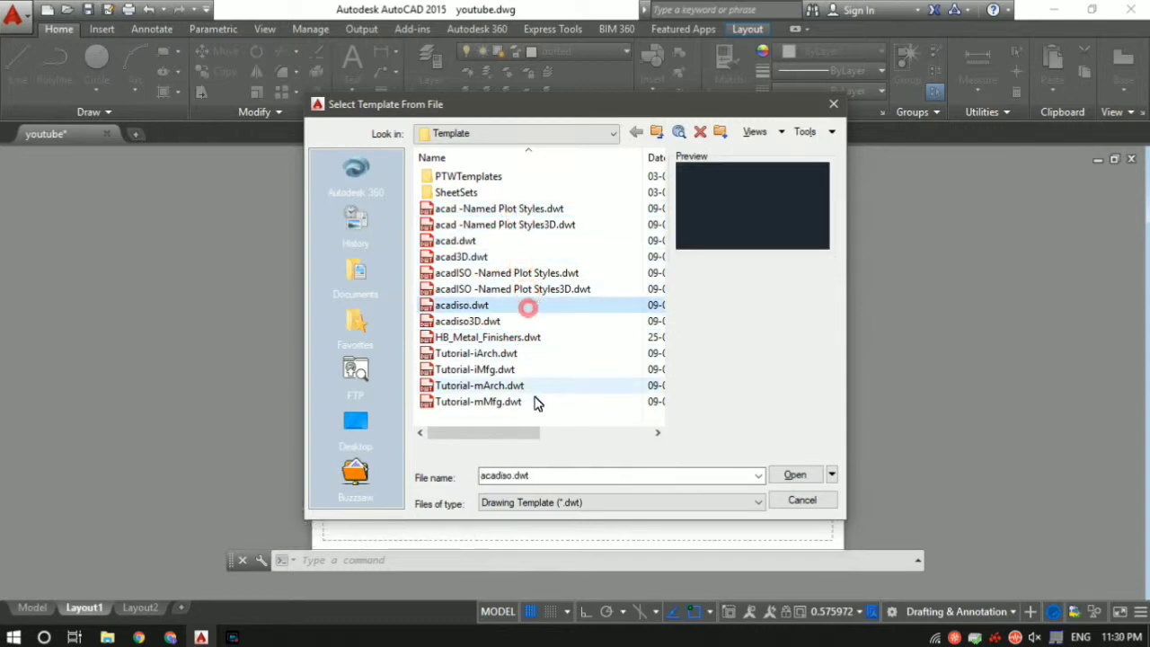
left_click(531, 385)
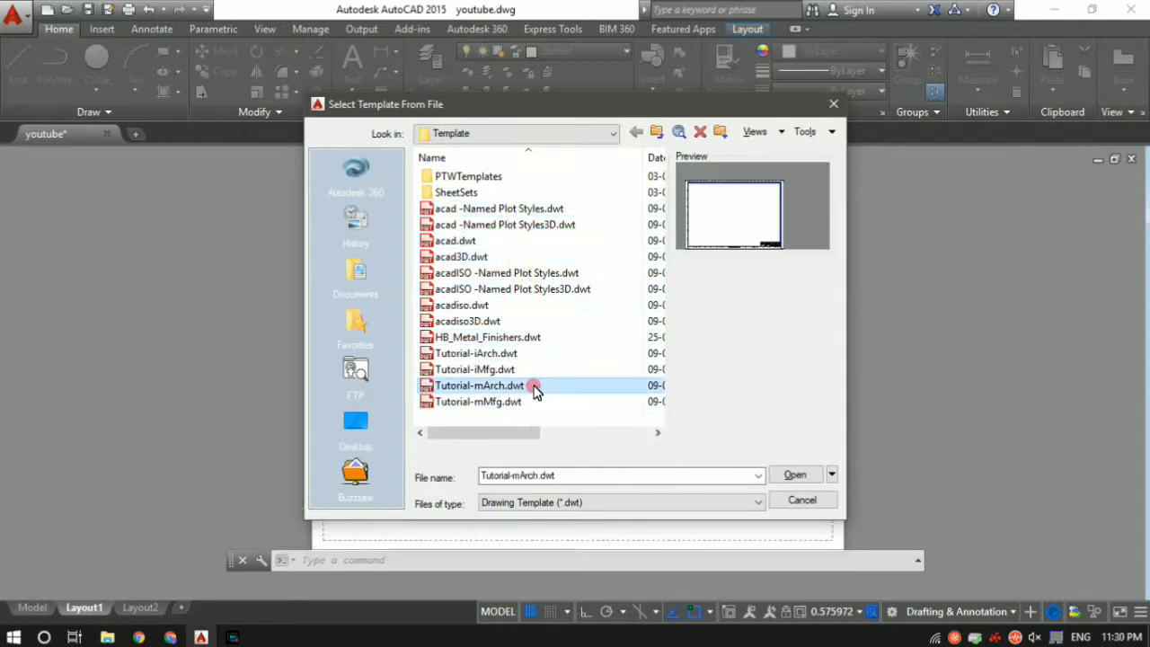
Step: Open Tutorial-mArch.dwt and insert its ISO A1 Layout
left_click(788, 476)
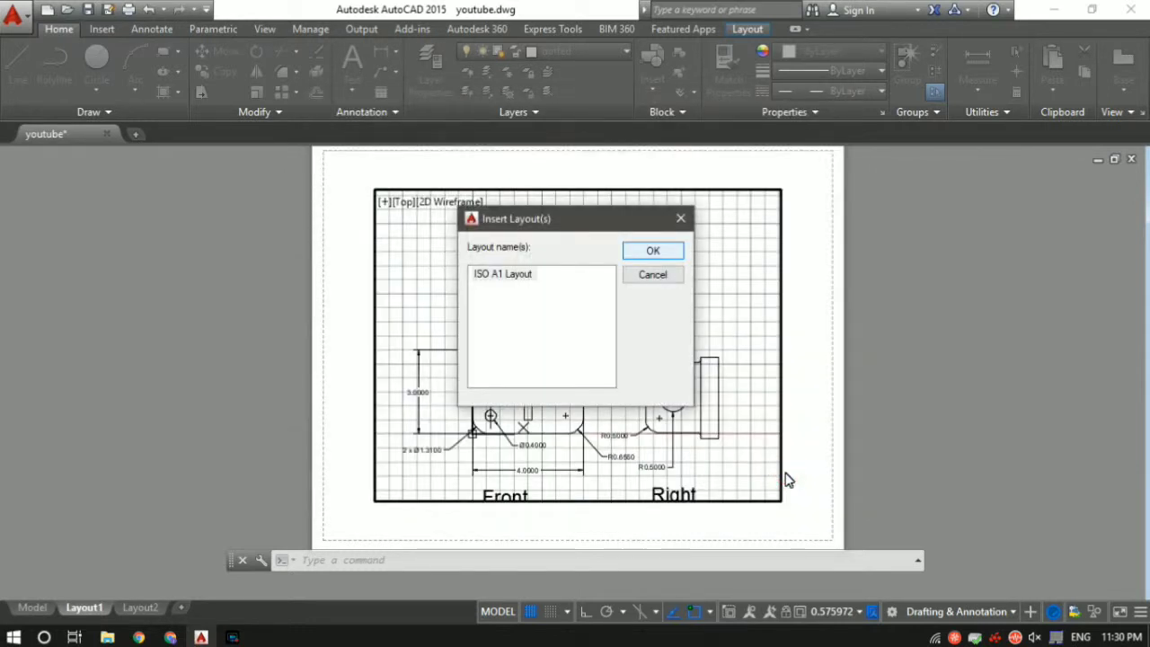
left_click(507, 276)
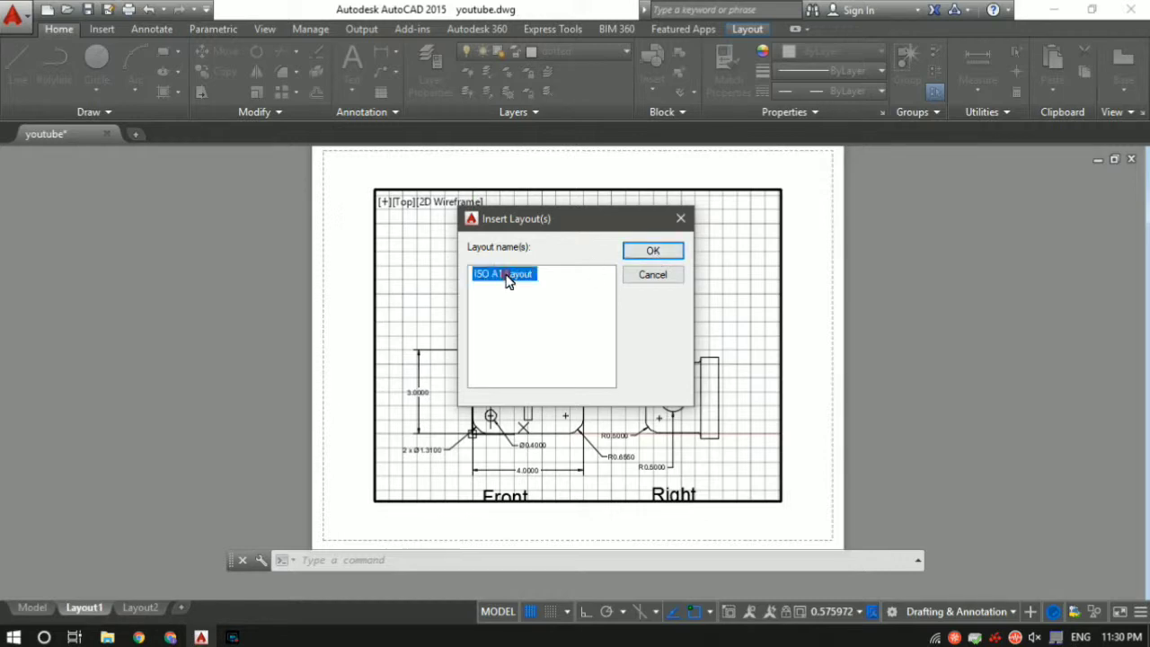
left_click(642, 250)
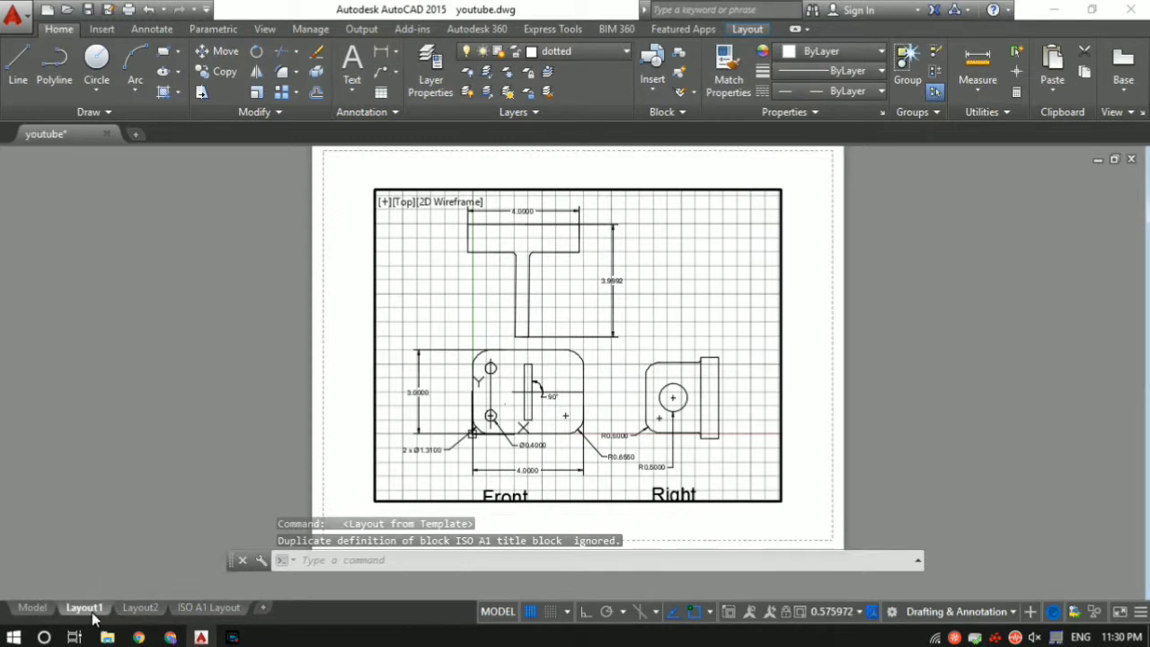
Step: Bring up the ISO A1 Layout sheet, glancing at the Model tab before returning to it
left_click(190, 612)
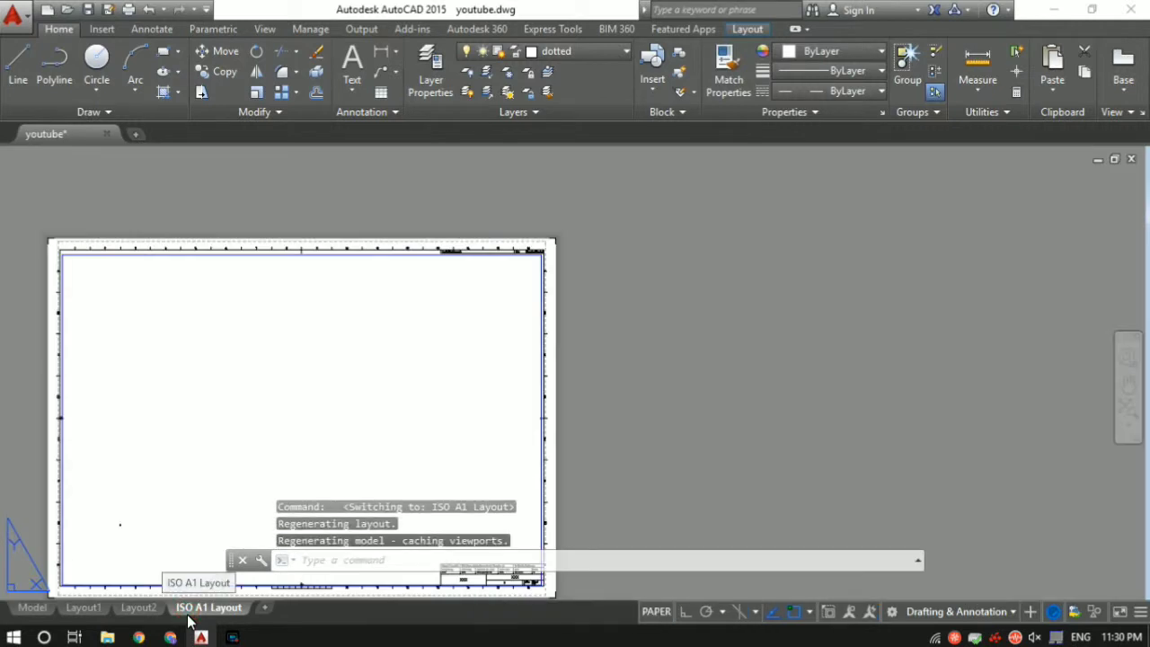
middle_click_drag(595, 387, 682, 294)
middle_click_drag(480, 336, 477, 347)
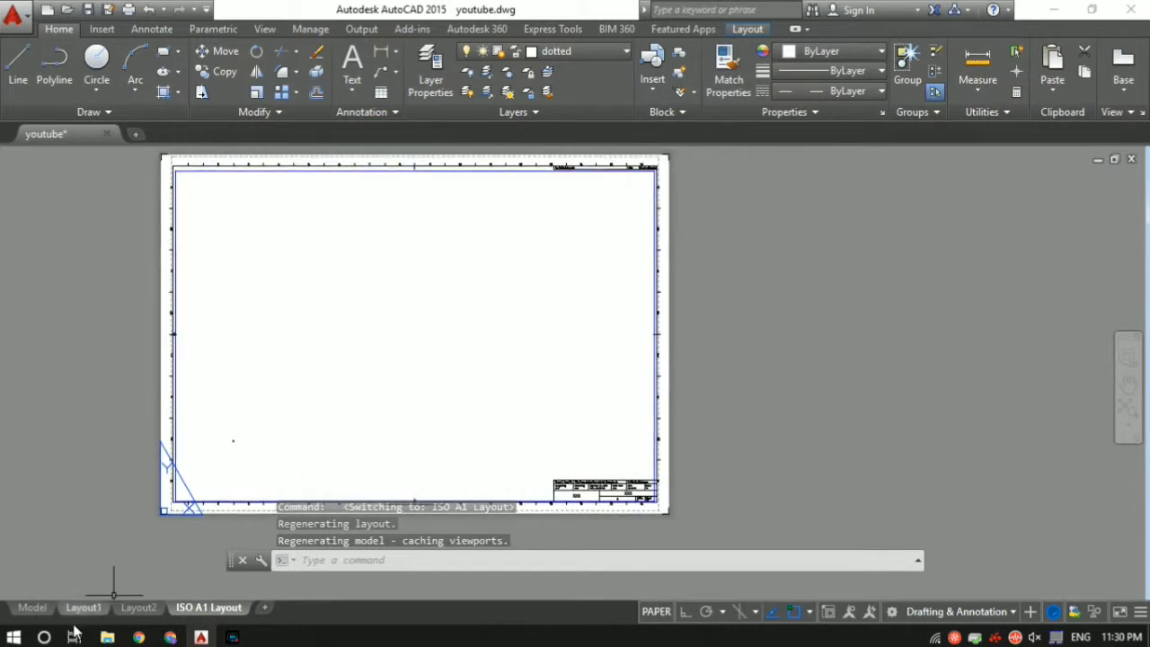
left_click(45, 609)
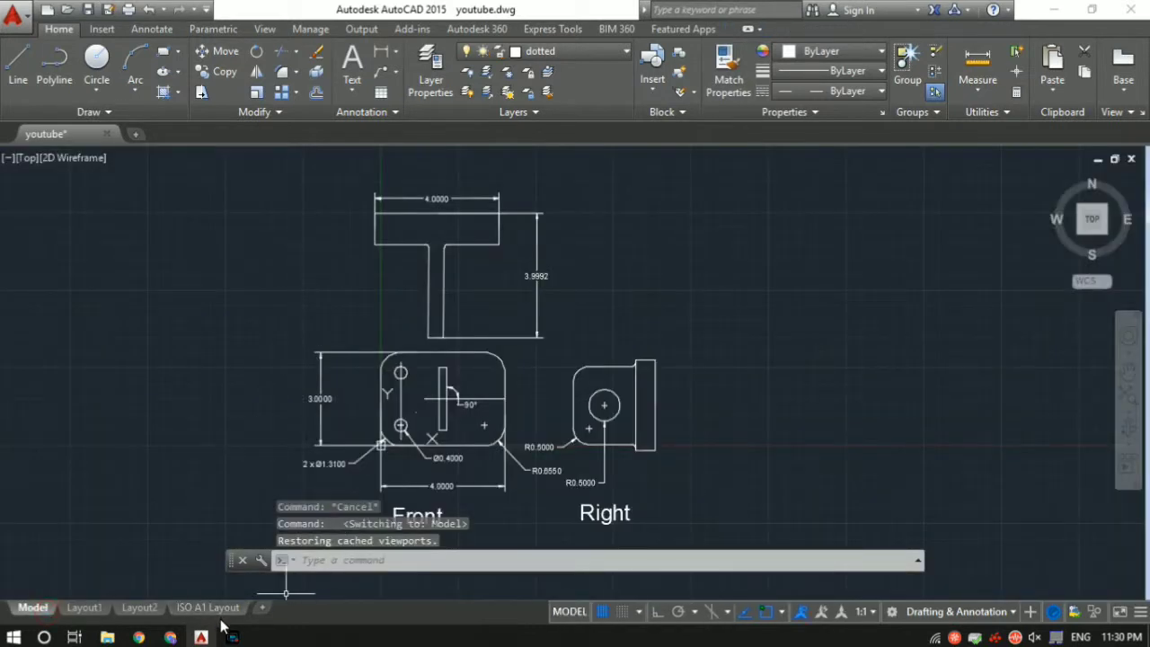
left_click(215, 609)
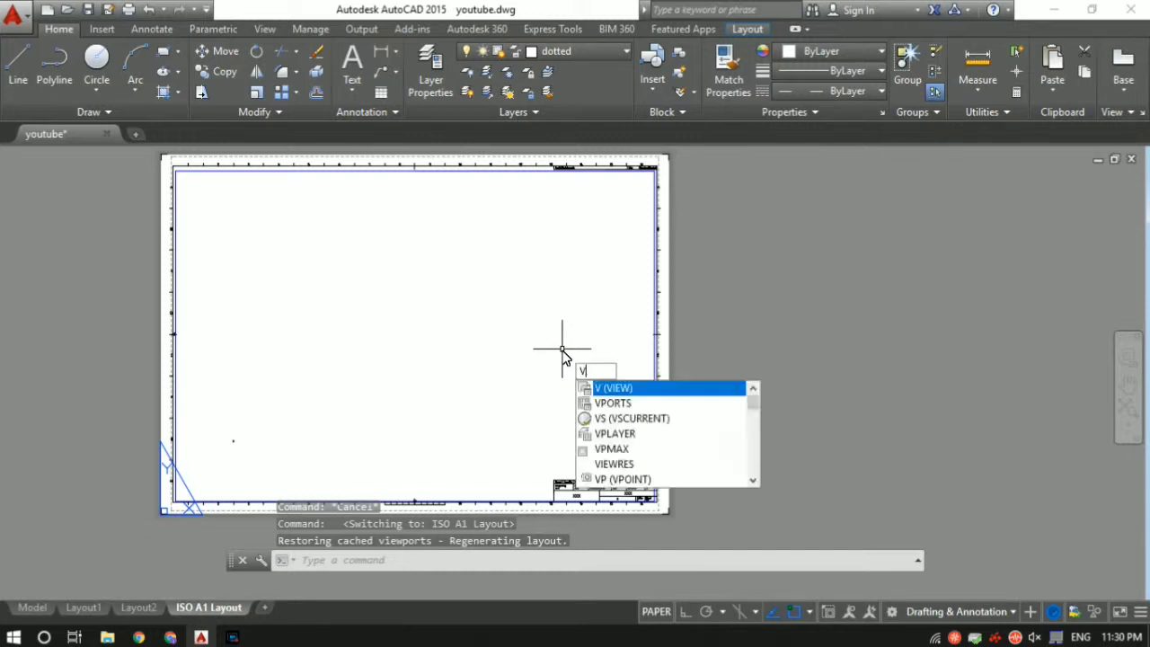
Step: Create a Single viewport with VIEWPORTS, from the sheet's top-left corner to the title block's top-right
type("IEwp")
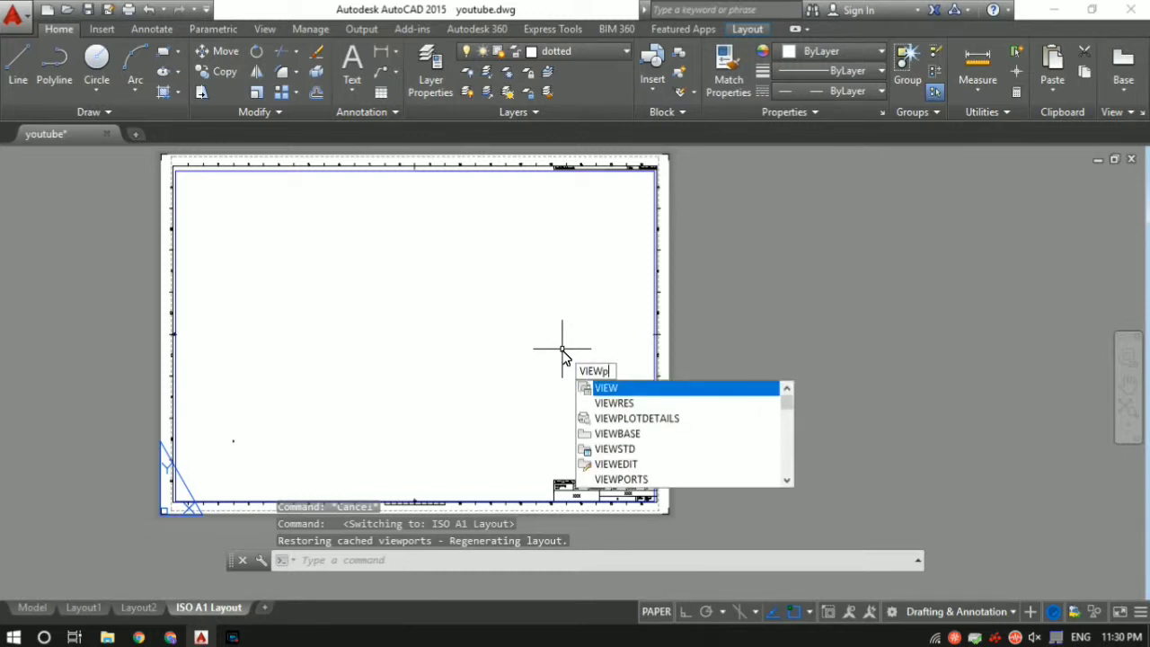
type("orts")
key("Return")
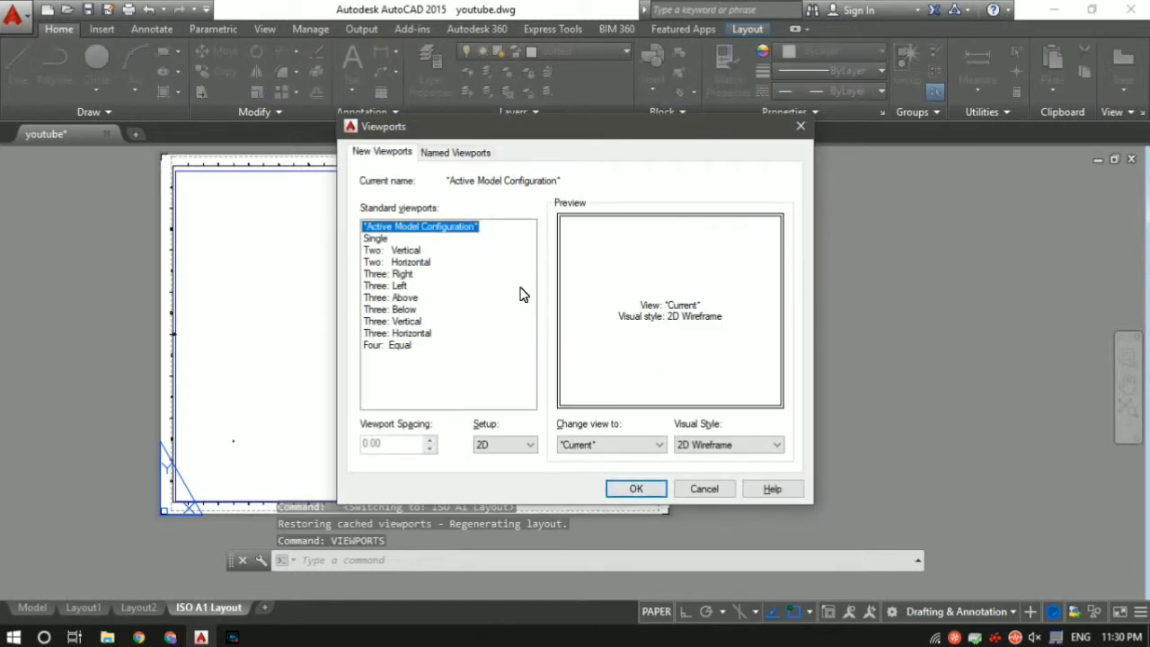
left_click(376, 239)
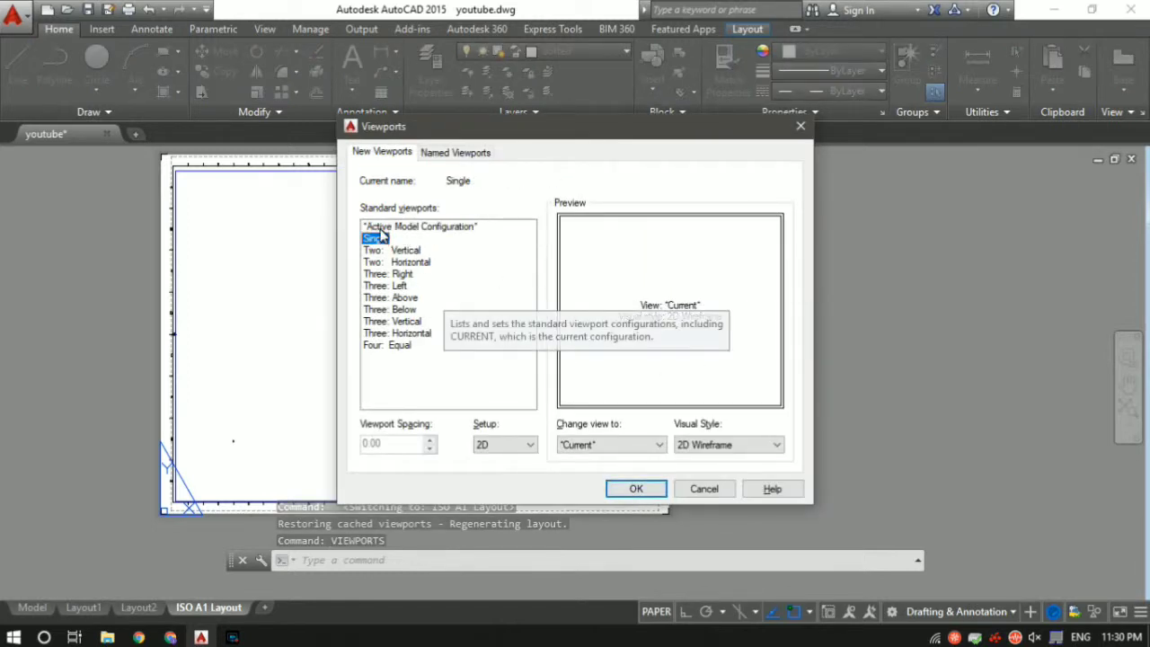
left_click(635, 490)
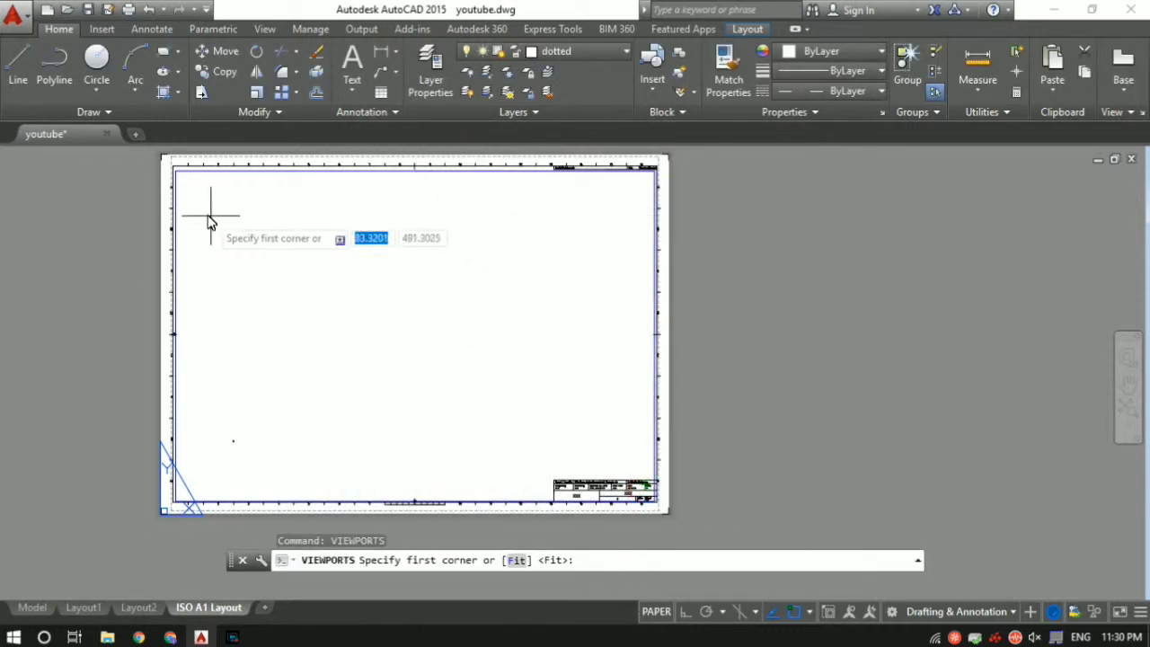
left_click(176, 171)
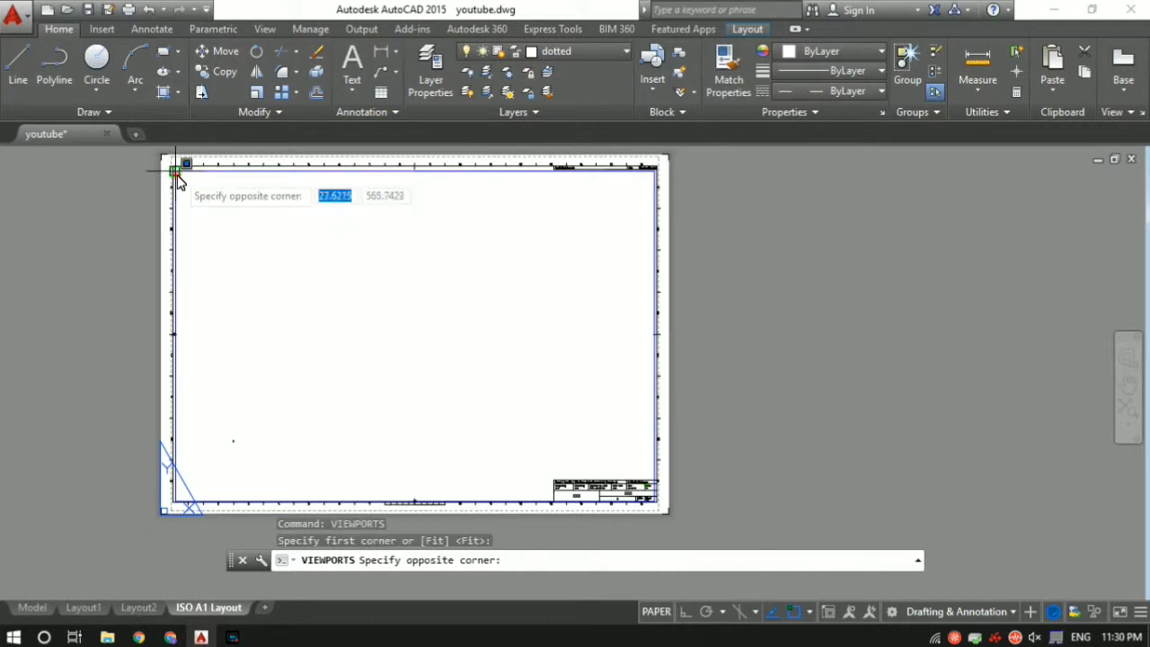
left_click(655, 482)
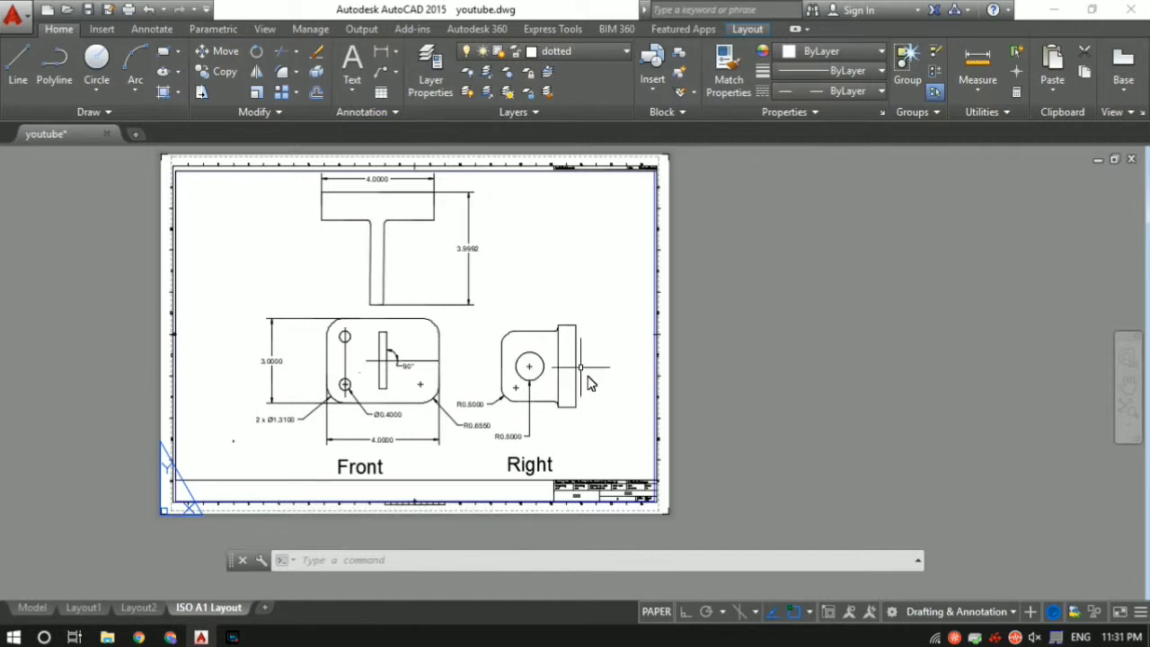
scroll(624, 519, "up", 8)
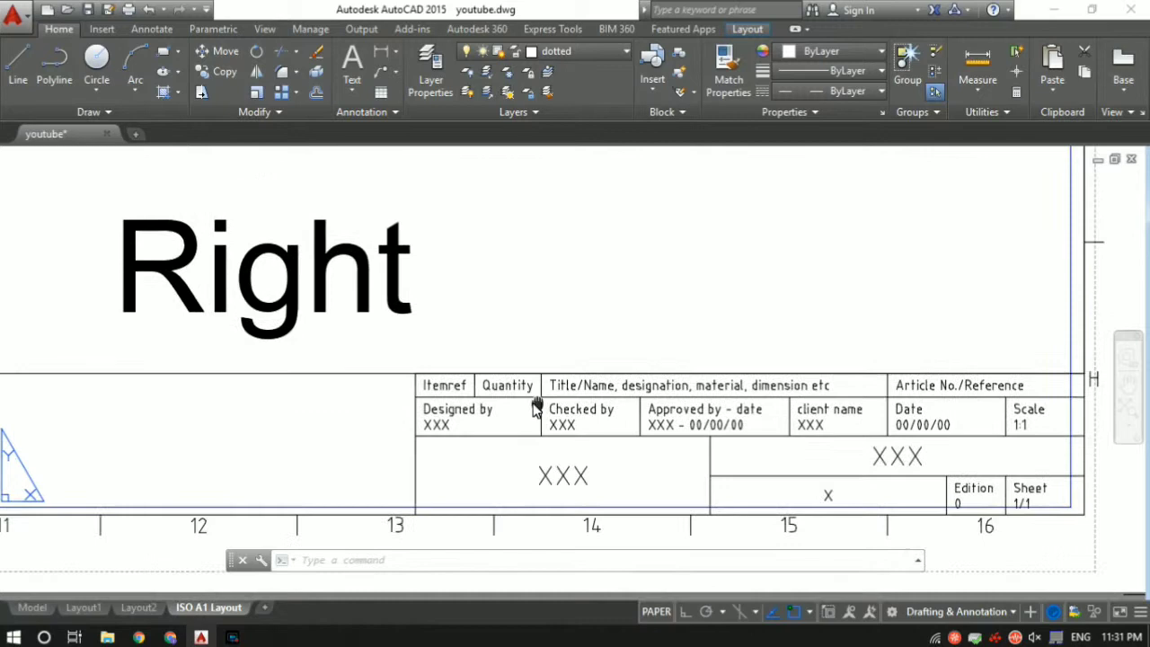
Step: Enter the designer's name as the Designed by attribute value, replacing XXX in the title block
scroll(462, 437, "up", 2)
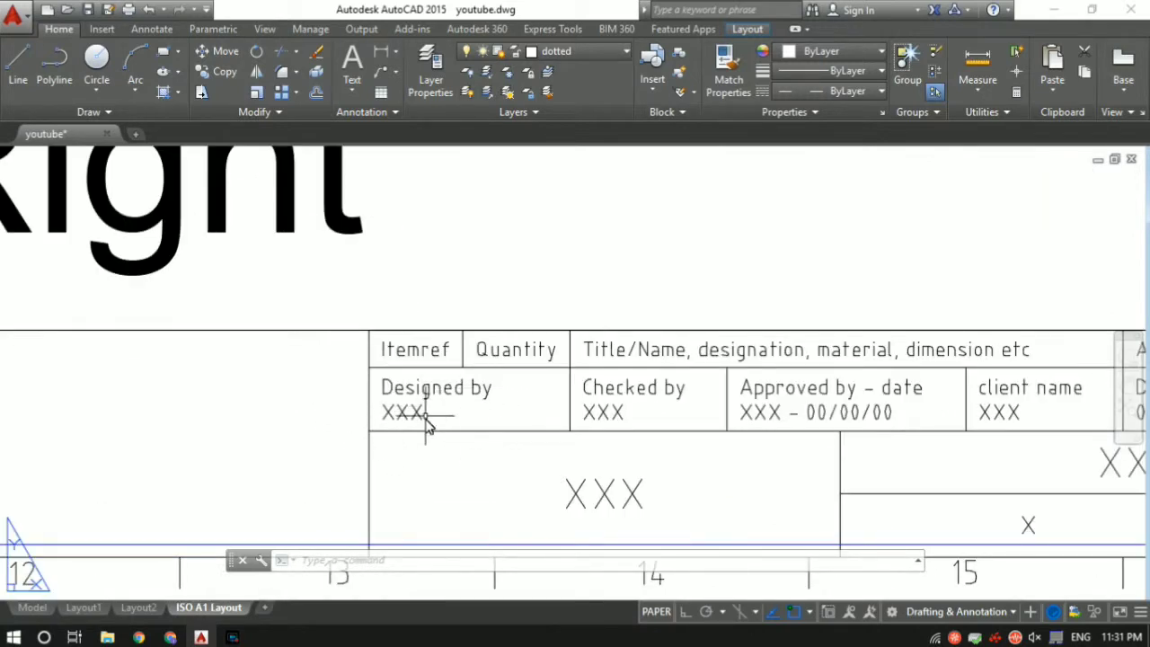
left_click(412, 414)
double_click(412, 415)
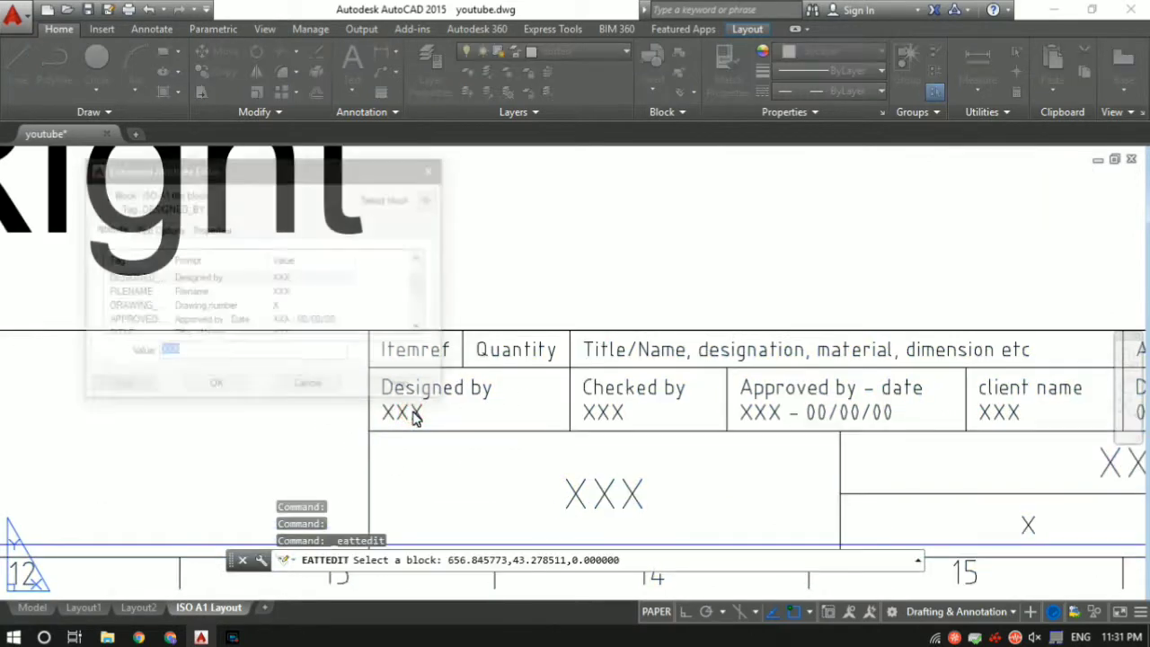
type("jay")
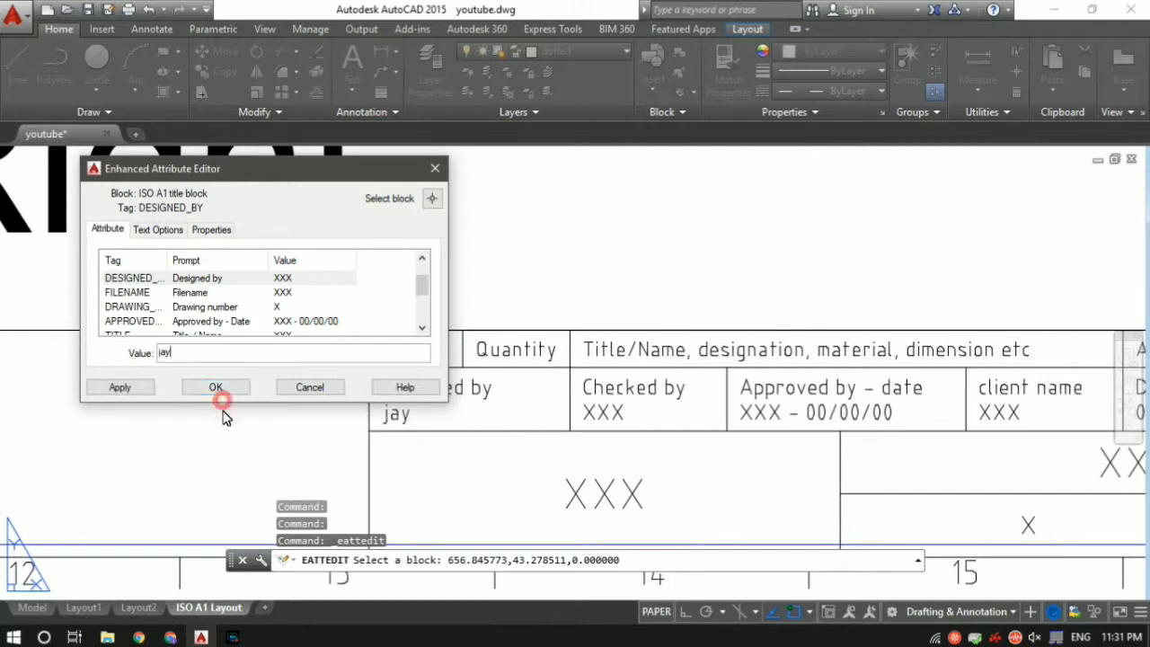
left_click(218, 388)
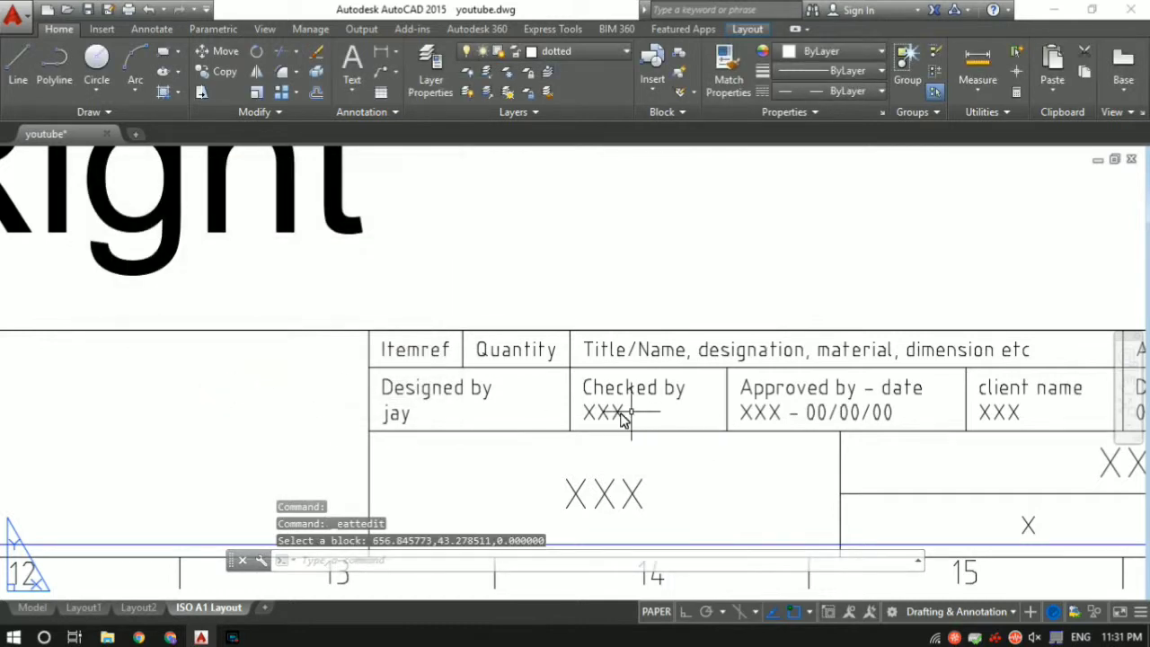
scroll(696, 403, "up", 2)
scroll(762, 411, "down", 3)
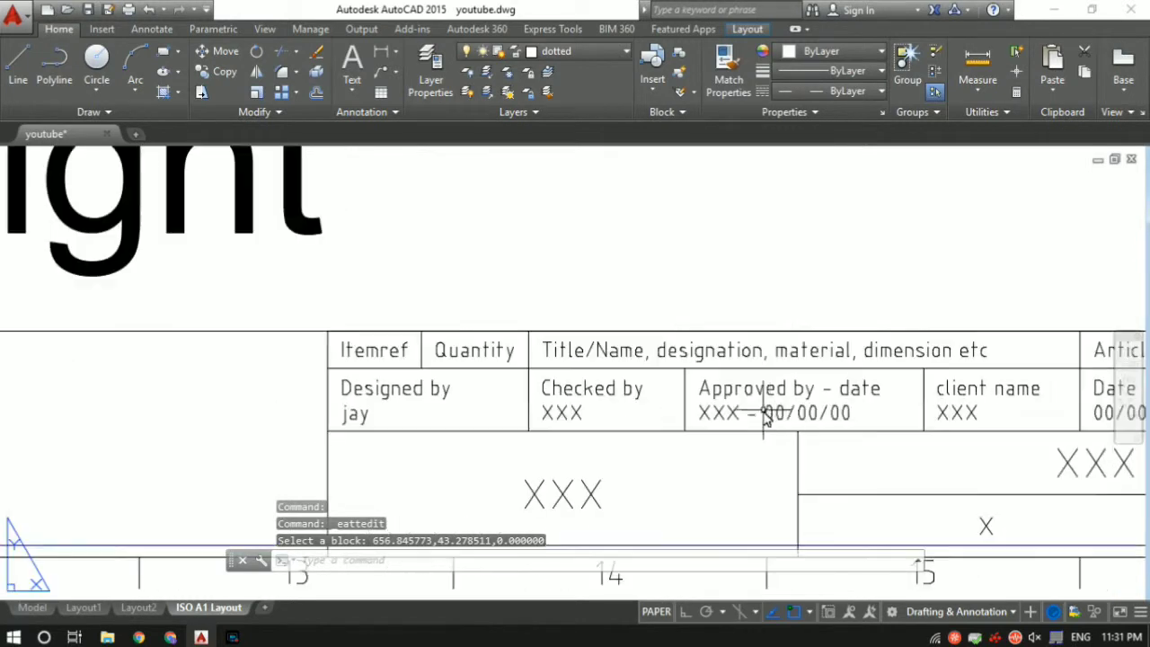
scroll(691, 416, "up", 1)
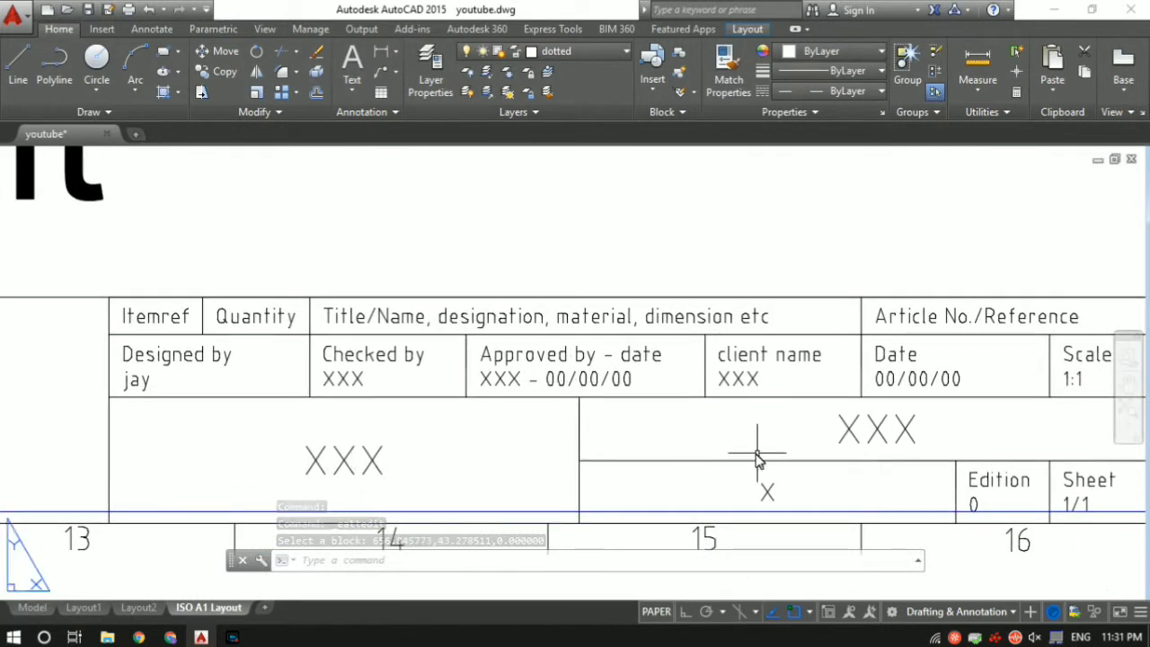
middle_click_drag(760, 462, 477, 410)
scroll(685, 415, "down", 4)
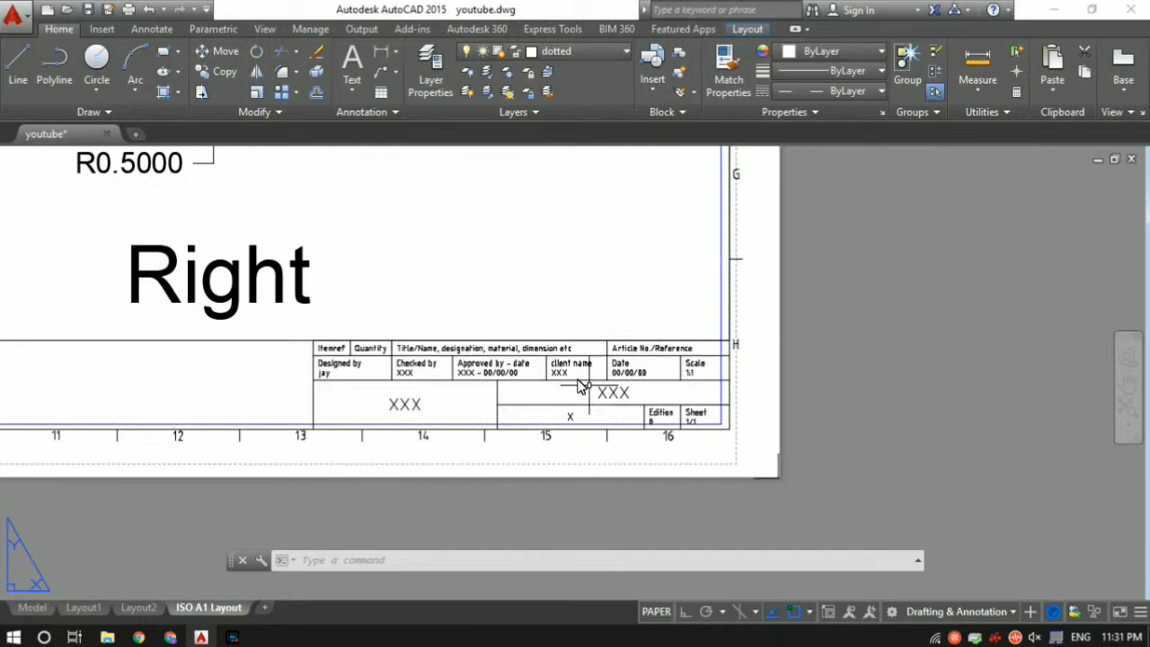
scroll(485, 411, "down", 4)
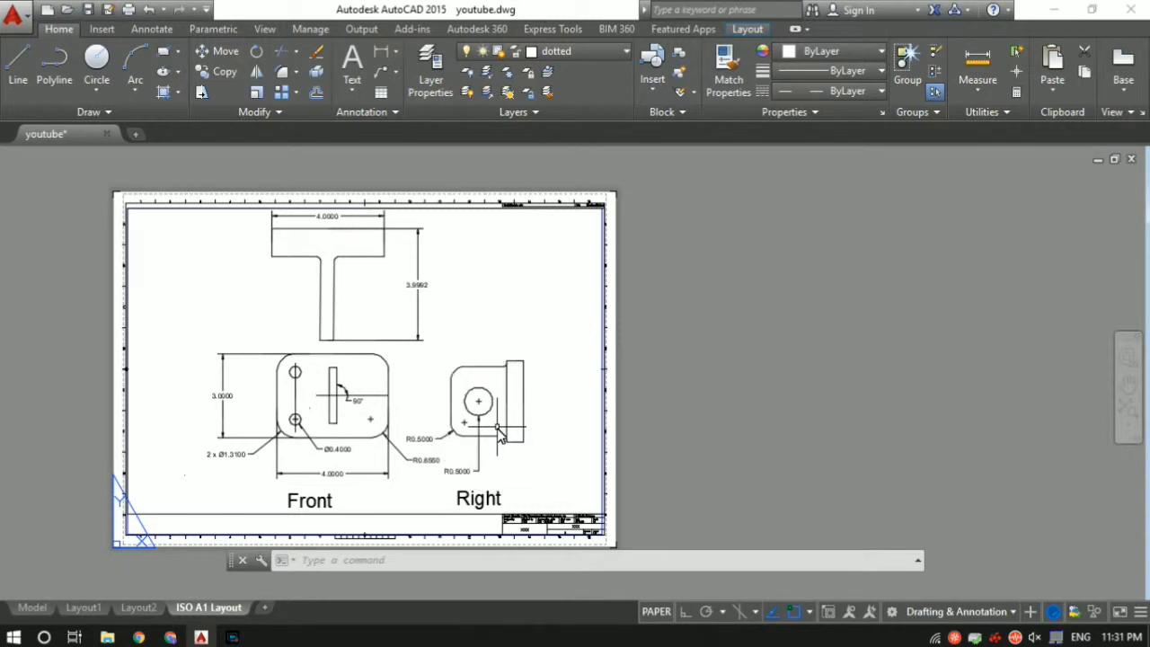
Step: Plot to DWG To PDF.pc3 on landscape ISO A1 (841 x 594 mm), fitted to paper, applied to the layout
key("ctrl+p")
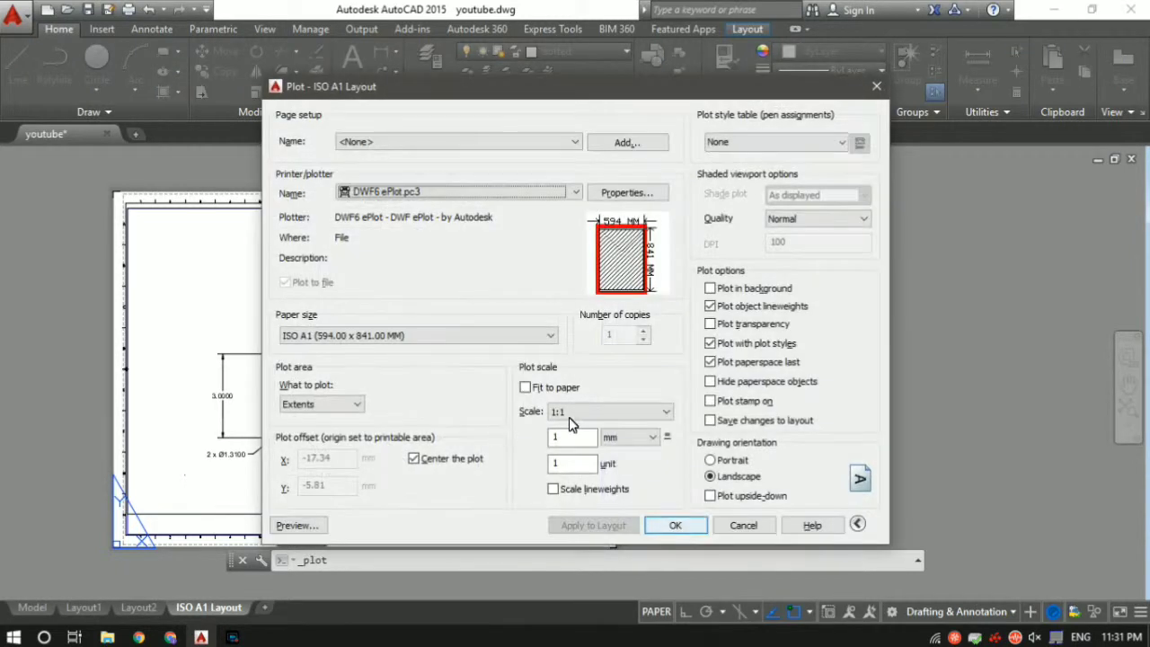
left_click(485, 192)
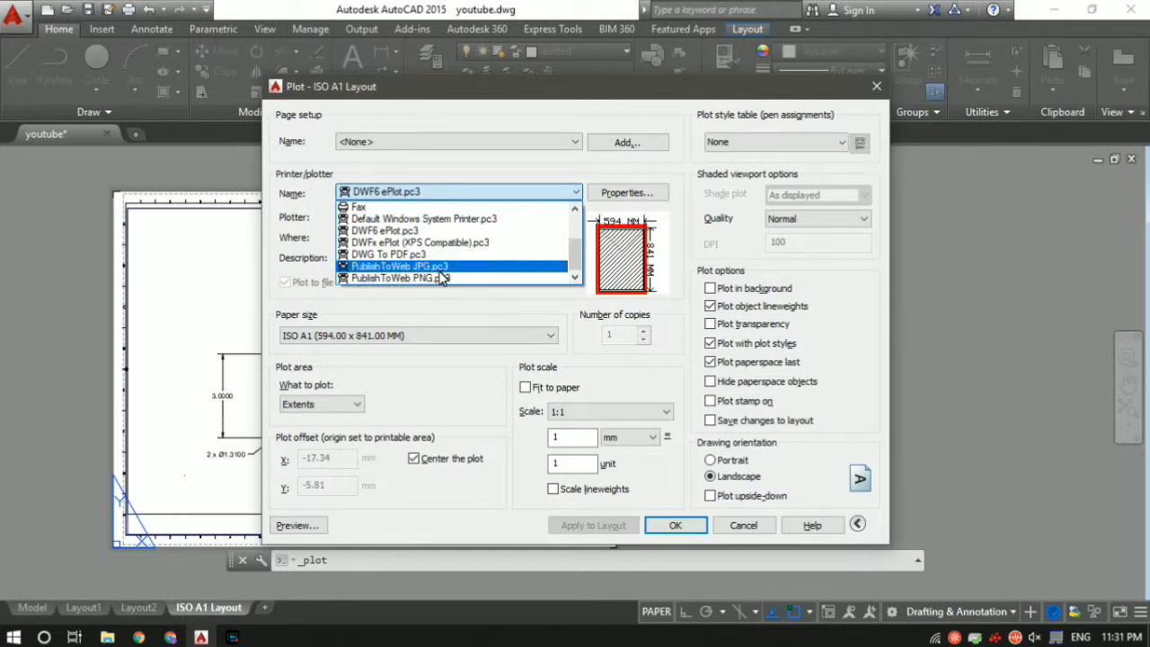
left_click(442, 256)
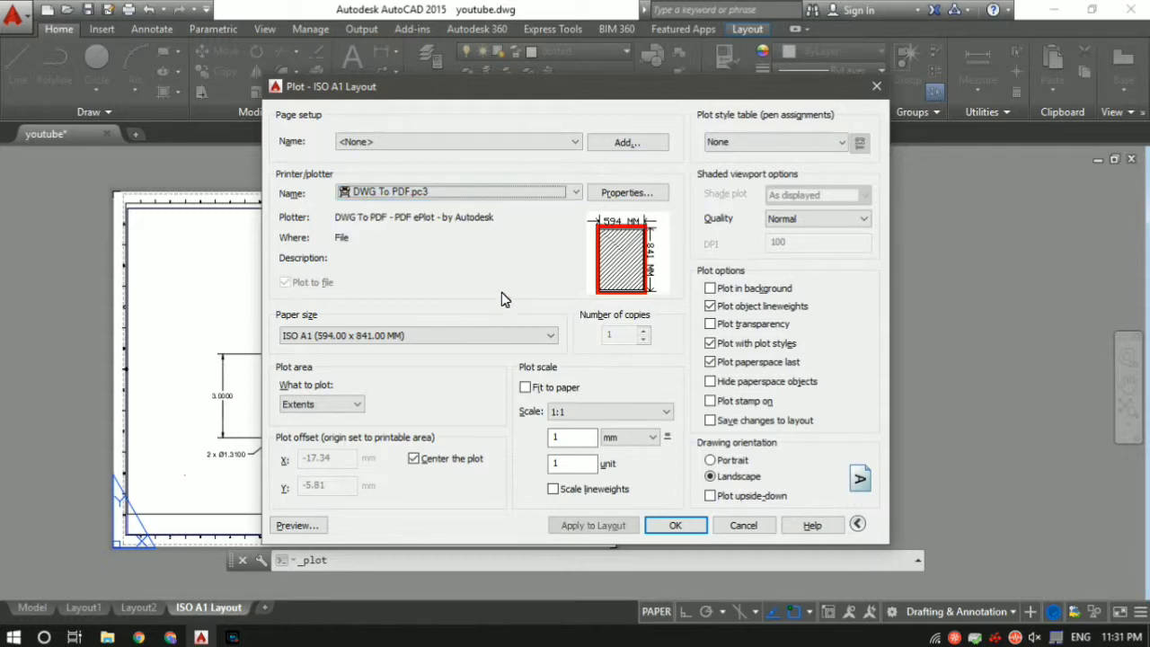
left_click(395, 337)
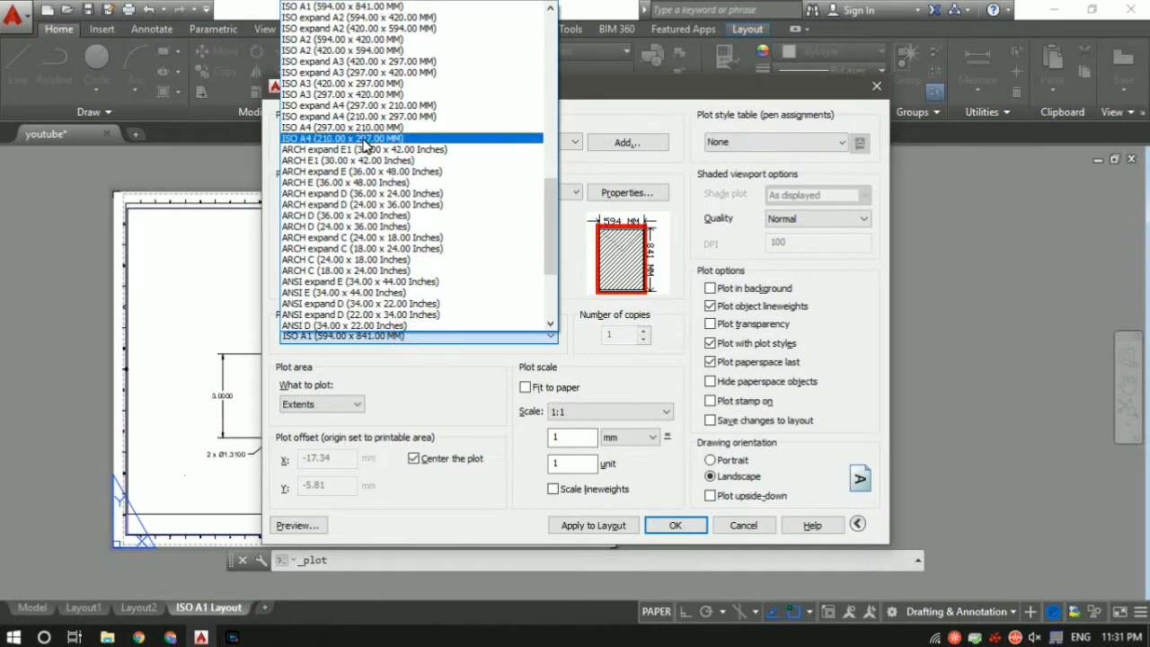
scroll(377, 180, "up", 8)
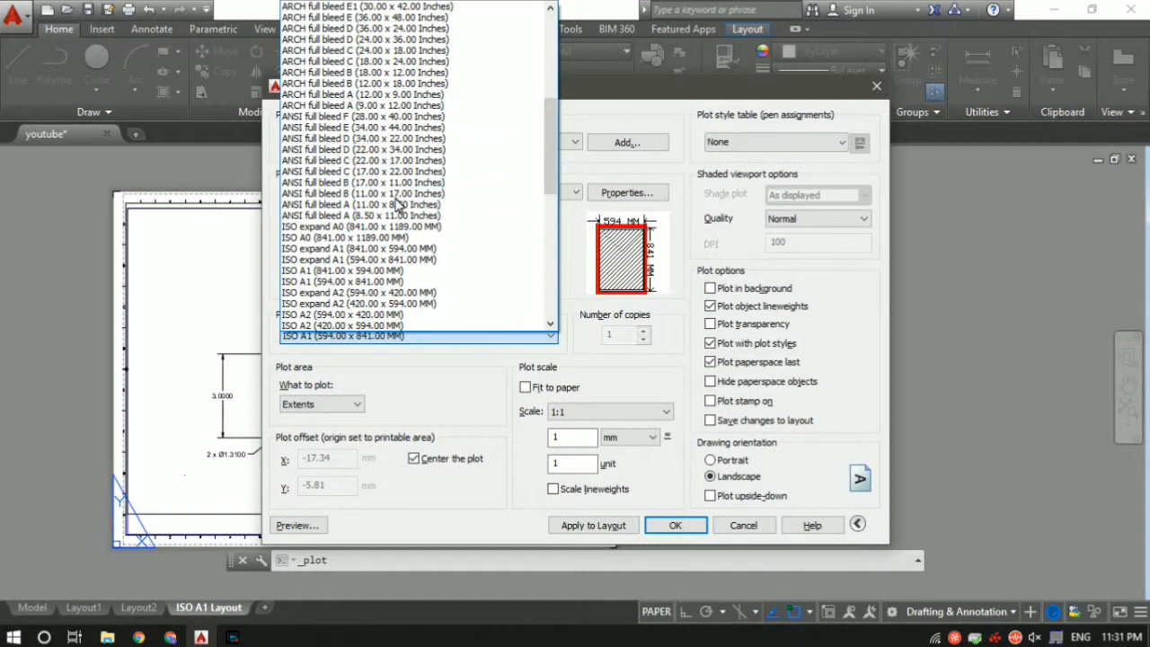
left_click(348, 270)
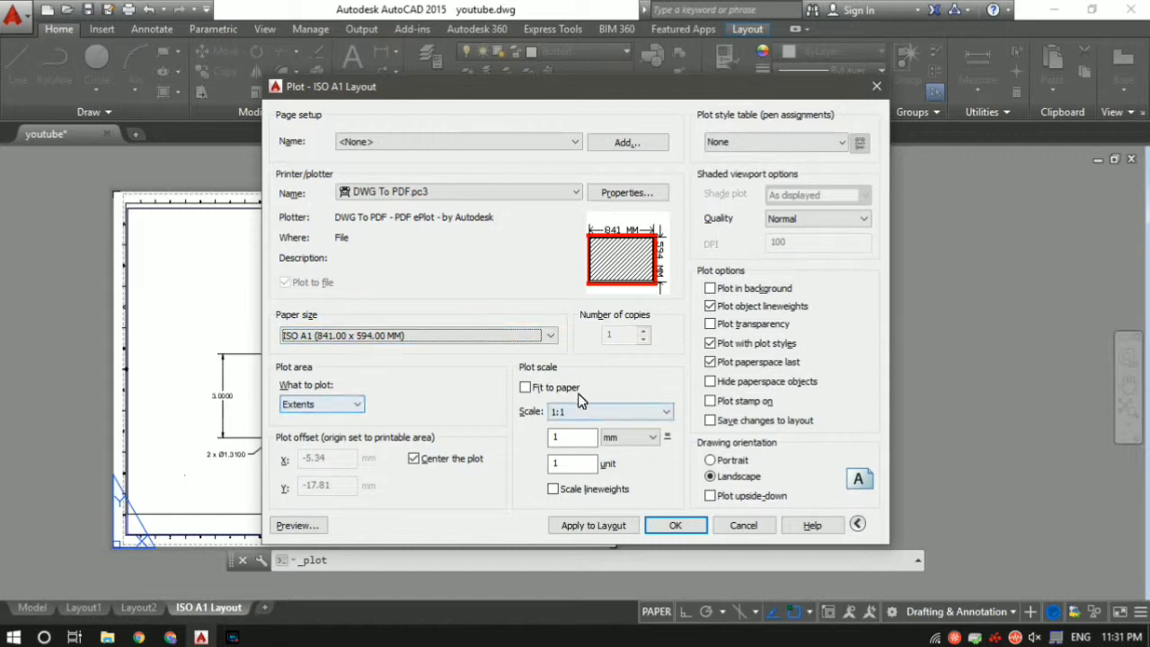
left_click(525, 387)
left_click(593, 525)
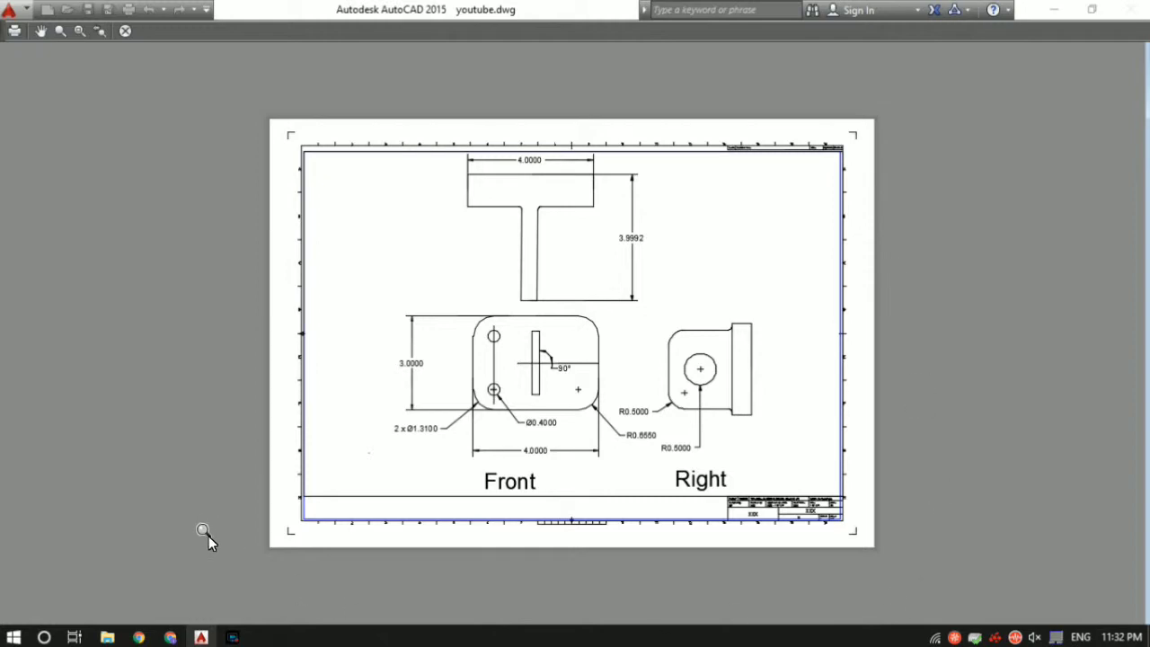
Step: Switch What to plot to Window and pick corners from the sheet's top-left to beside the title block
key("Escape")
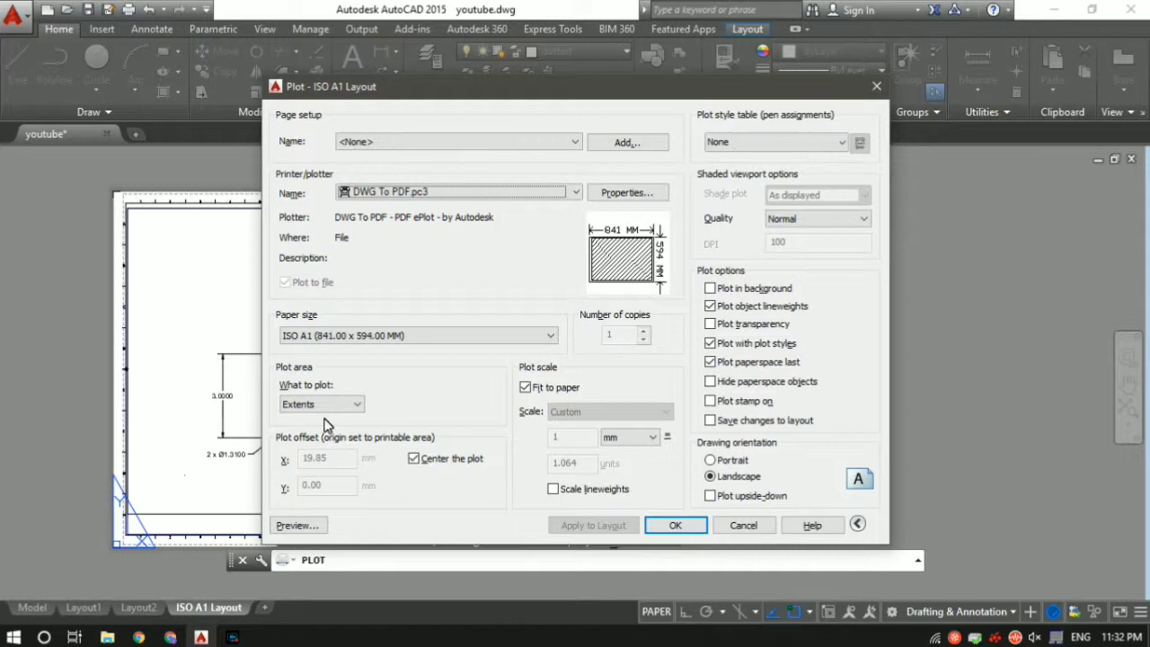
left_click(322, 404)
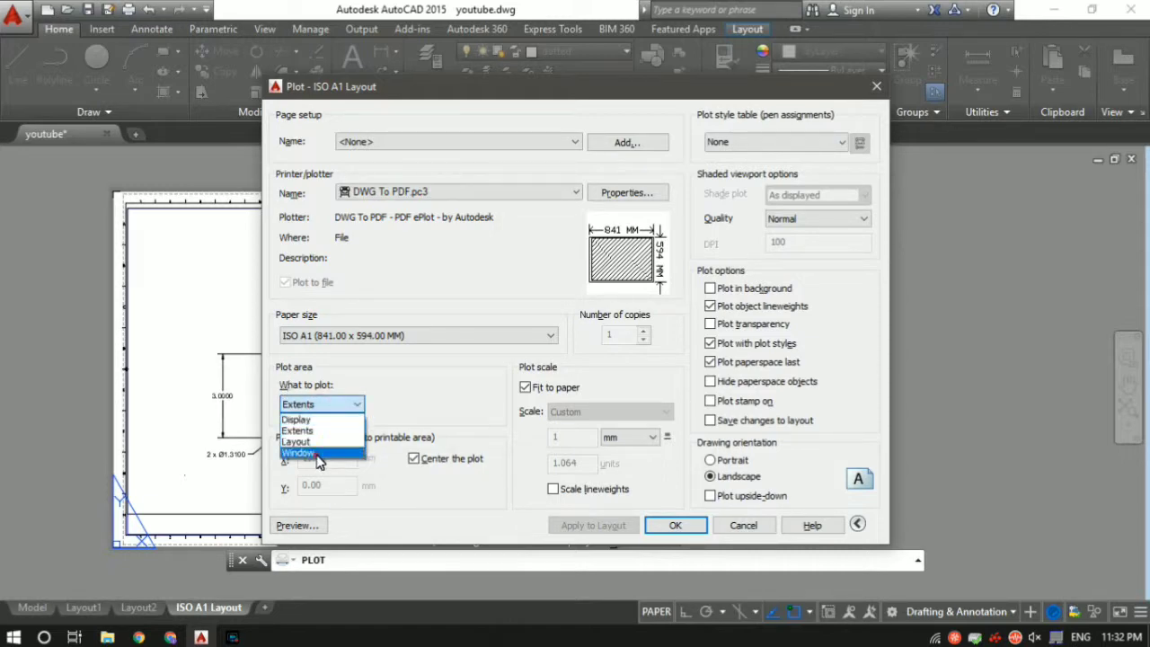
left_click(300, 453)
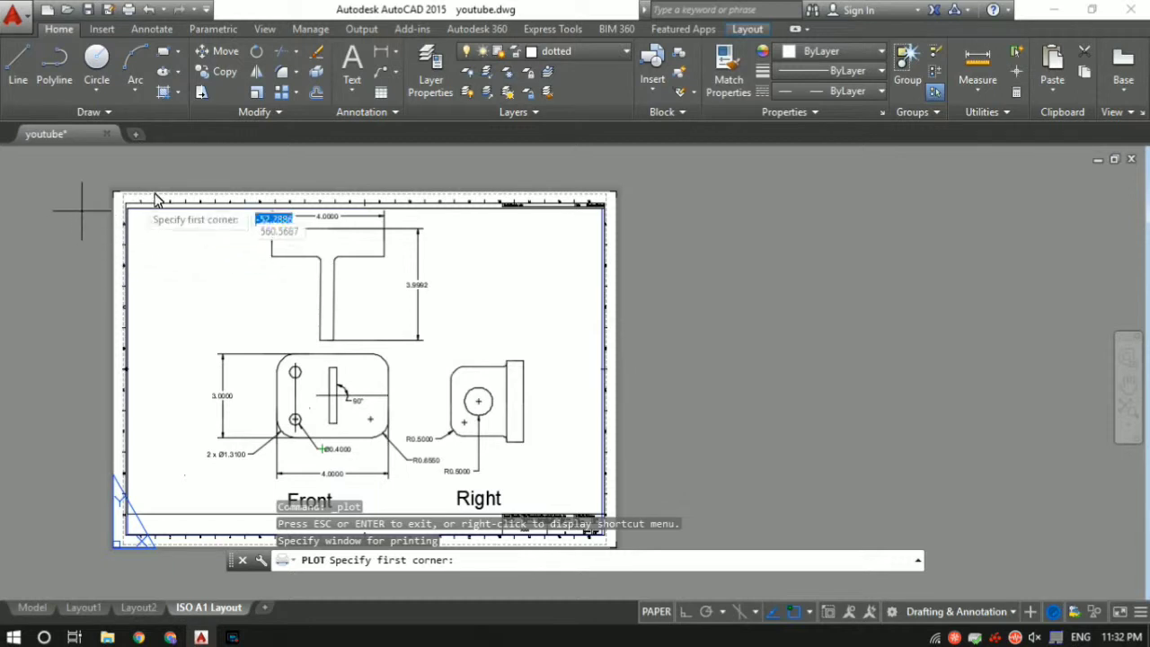
scroll(130, 208, "up", 5)
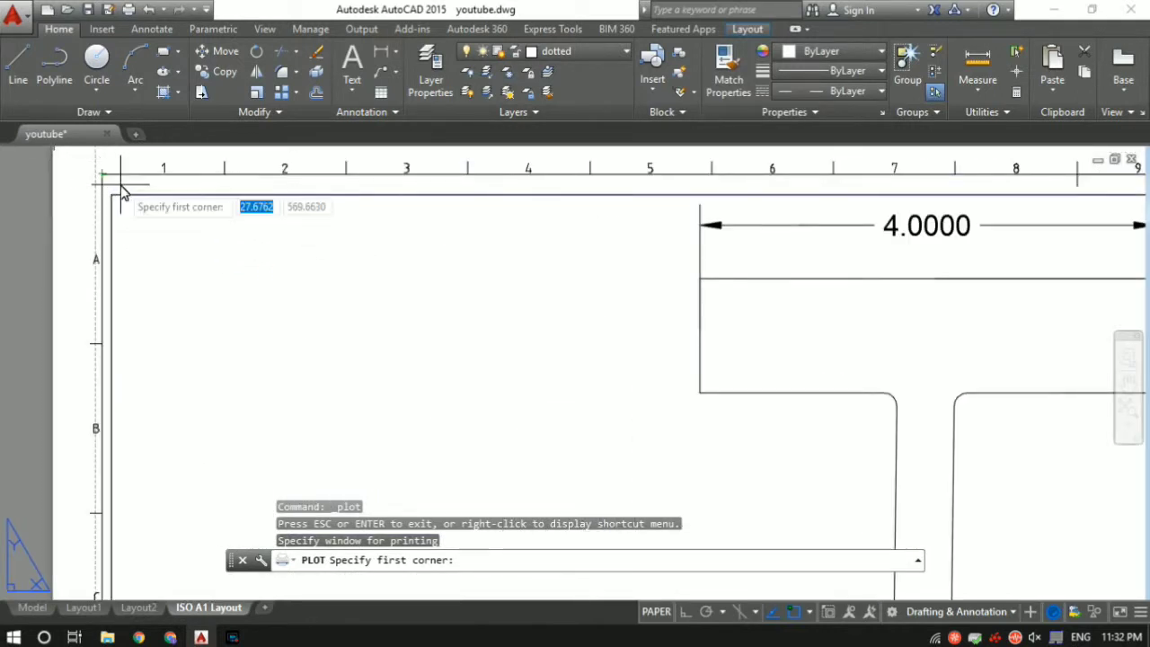
middle_click_drag(124, 193, 139, 247)
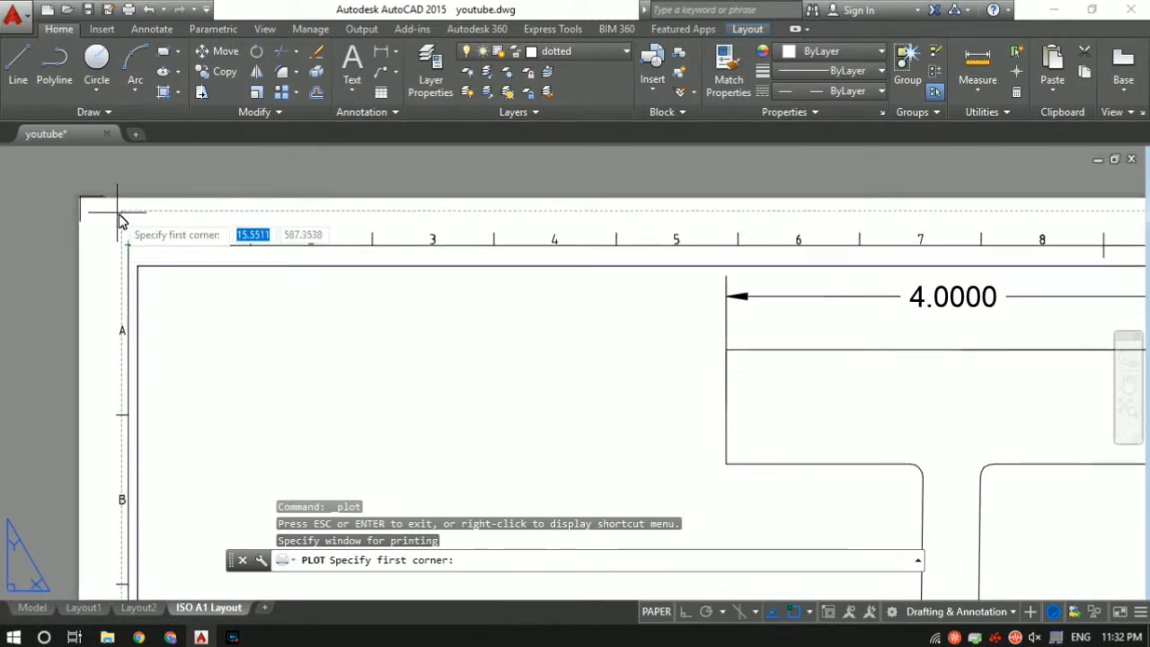
left_click(130, 218)
scroll(375, 436, "down", 3)
scroll(410, 404, "up", 2)
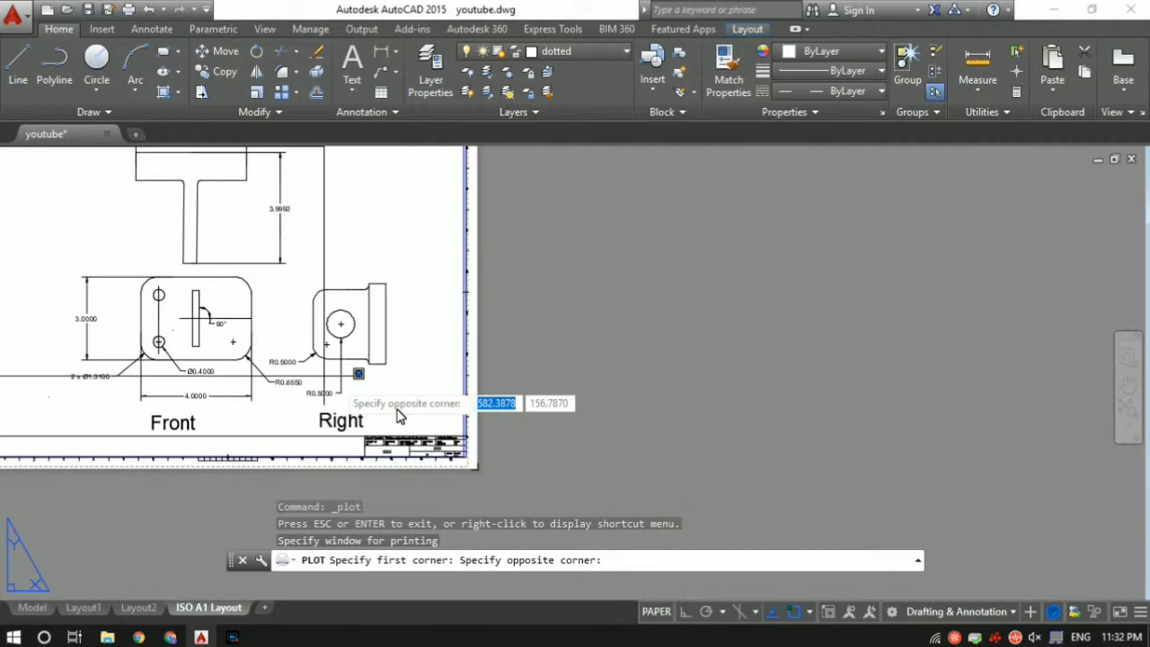
scroll(436, 447, "up", 10)
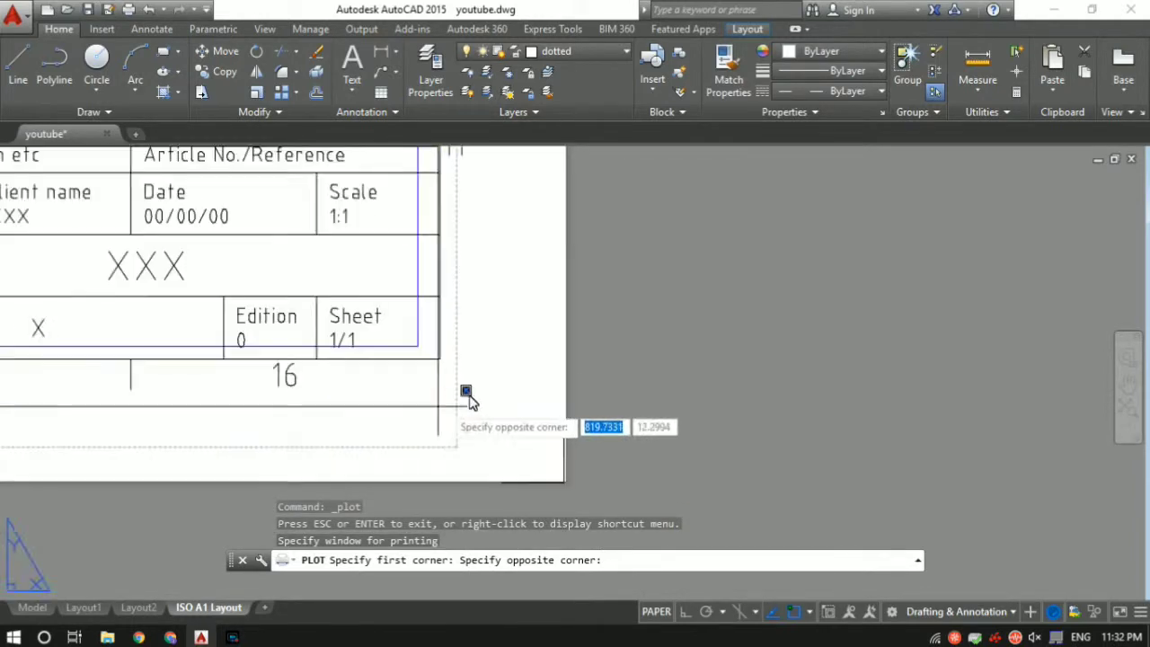
left_click(446, 394)
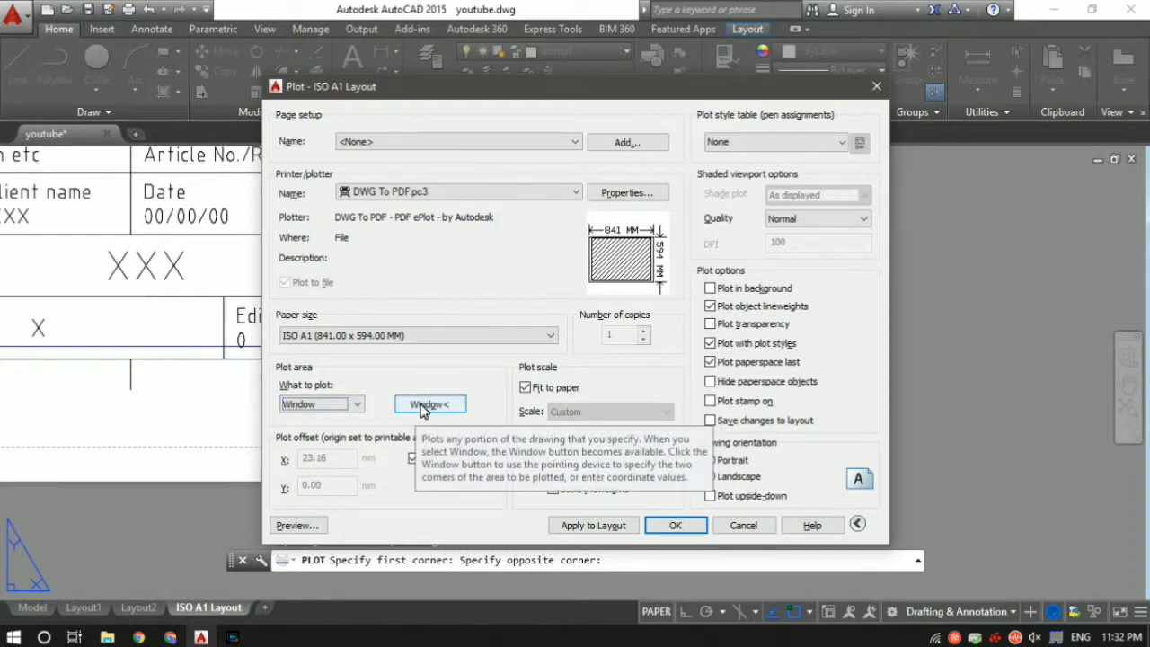
Step: Redefine the plot window from the sheet's top-left to its bottom-right corner and apply it to the layout
left_click(452, 409)
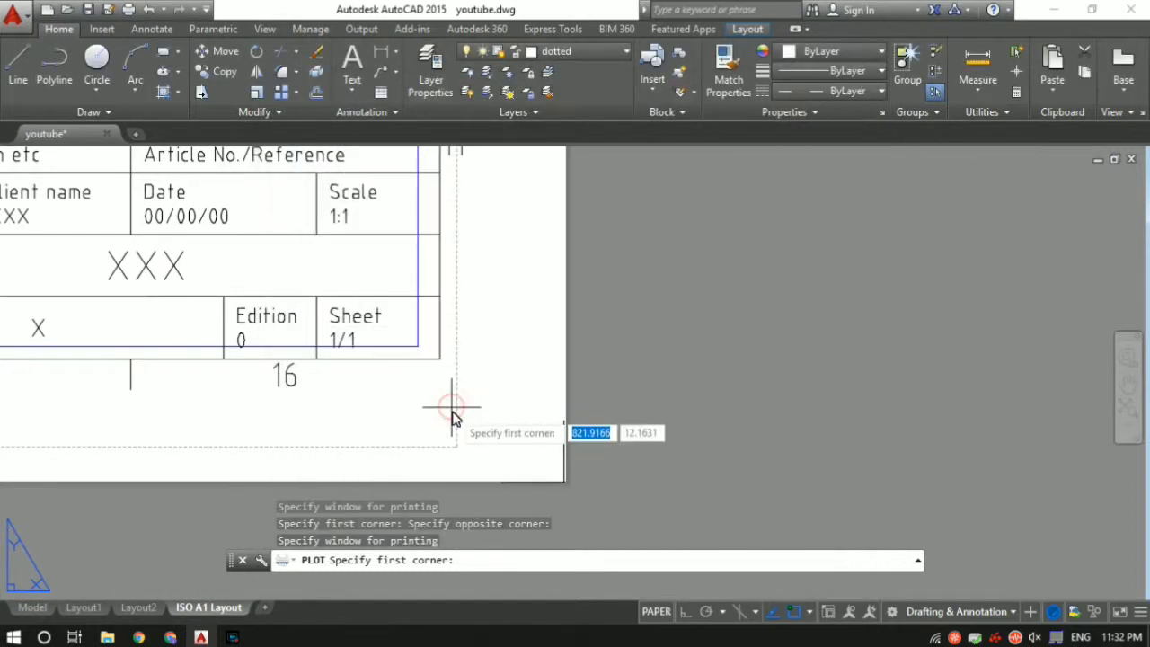
scroll(451, 411, "down", 6)
scroll(180, 251, "up", 5)
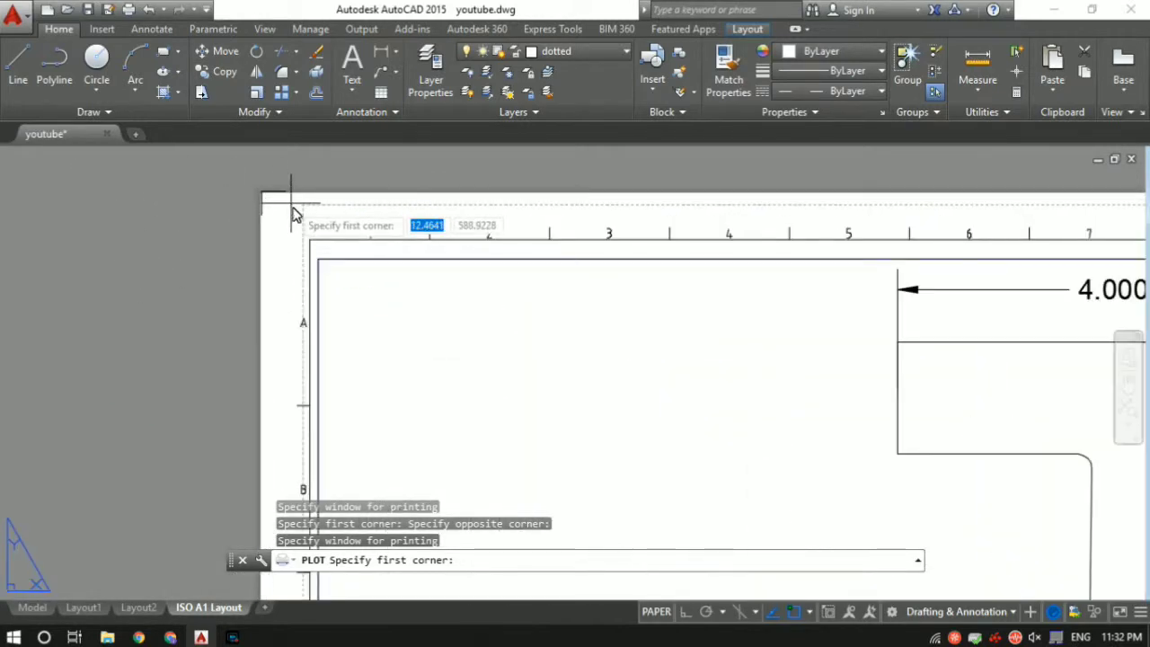
left_click(303, 205)
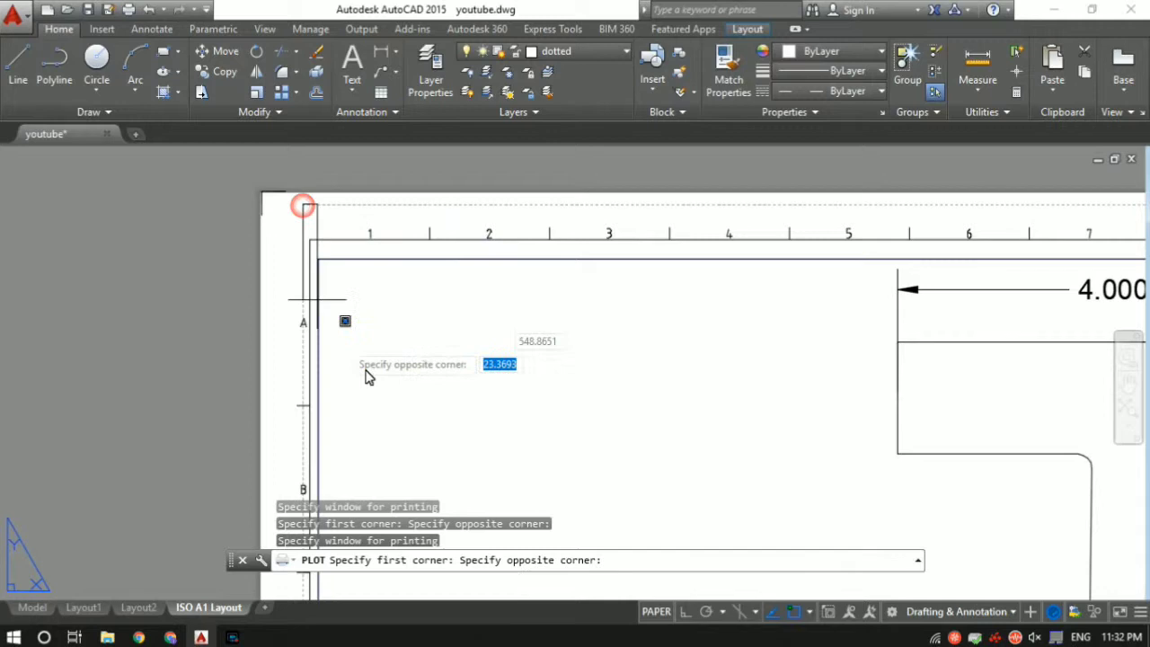
scroll(367, 372, "down", 5)
middle_click_drag(652, 554, 434, 302)
scroll(434, 302, "up", 6)
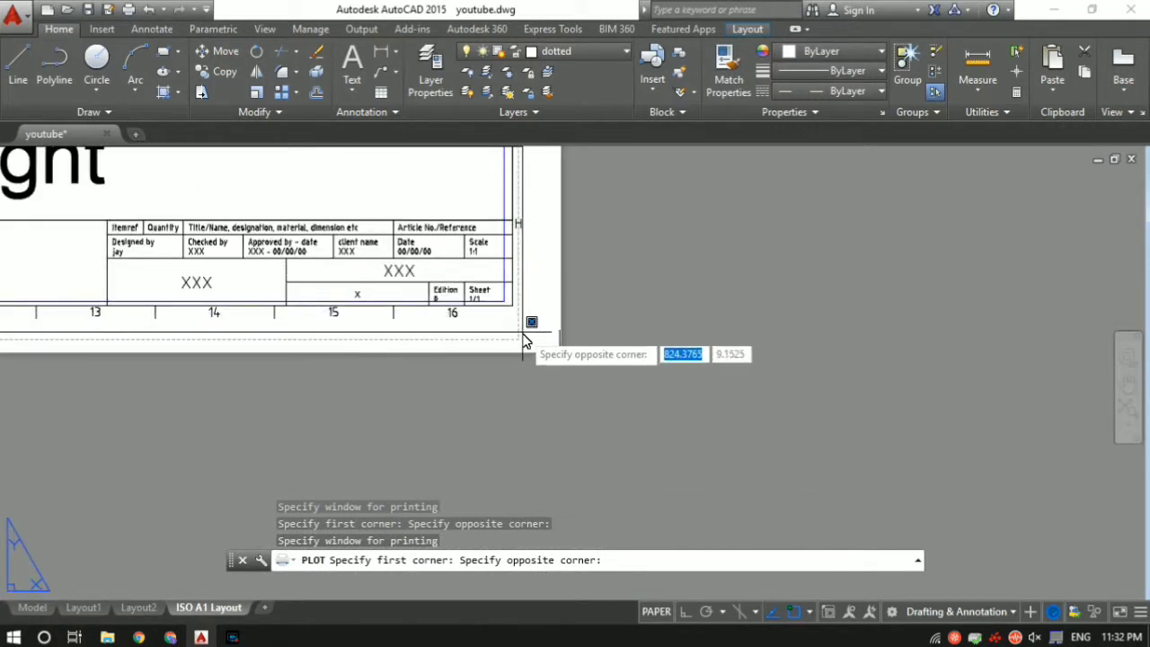
left_click(518, 337)
left_click(629, 528)
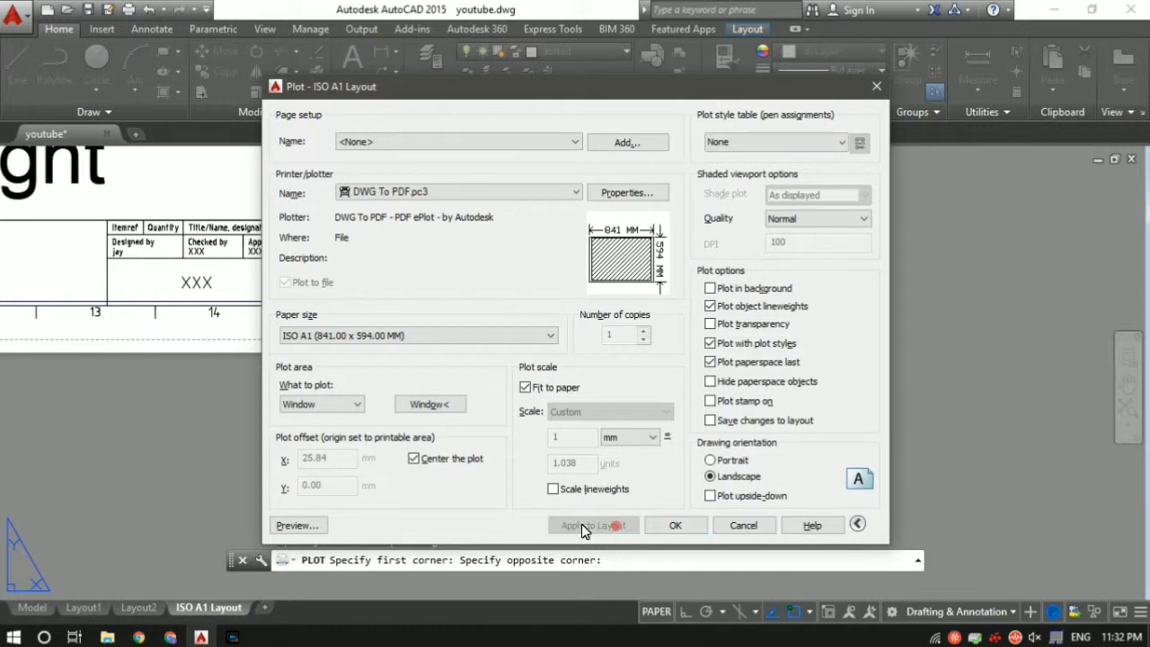
Step: Preview the window plot, then change What to plot back to Extents
left_click(329, 530)
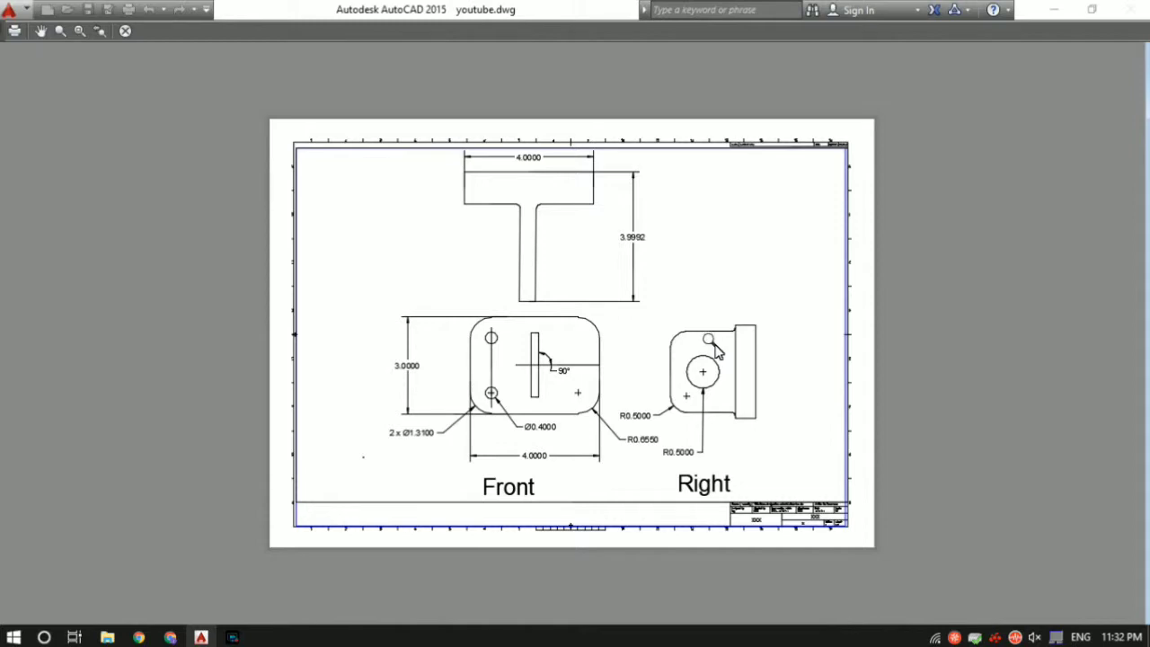
key("Escape")
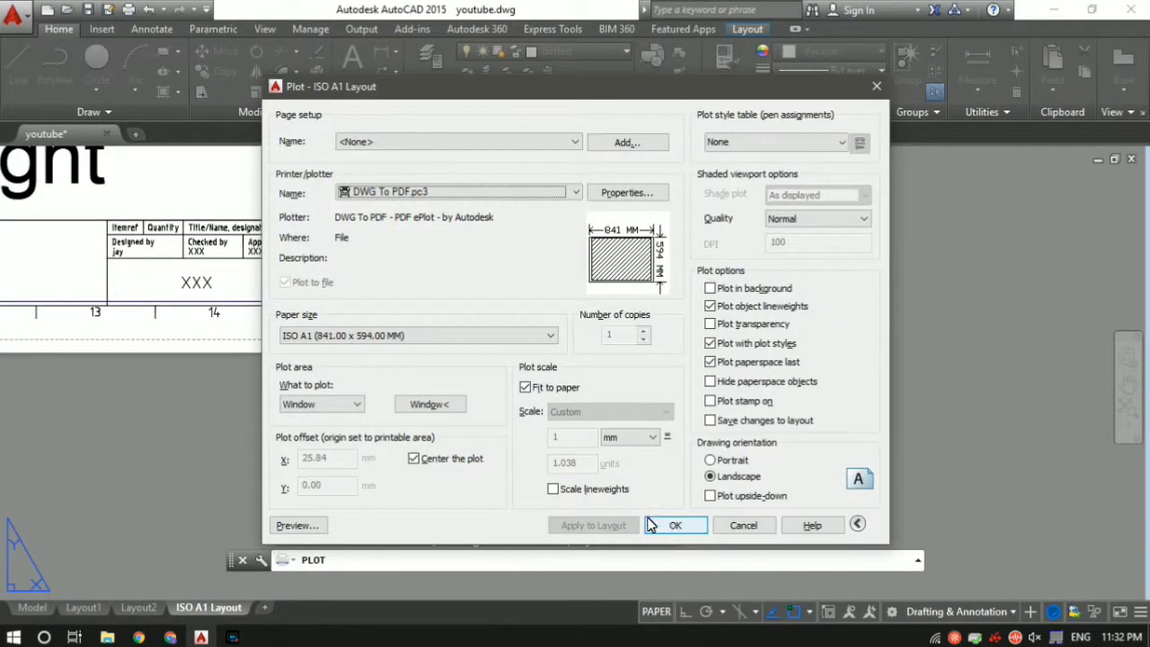
left_click(349, 404)
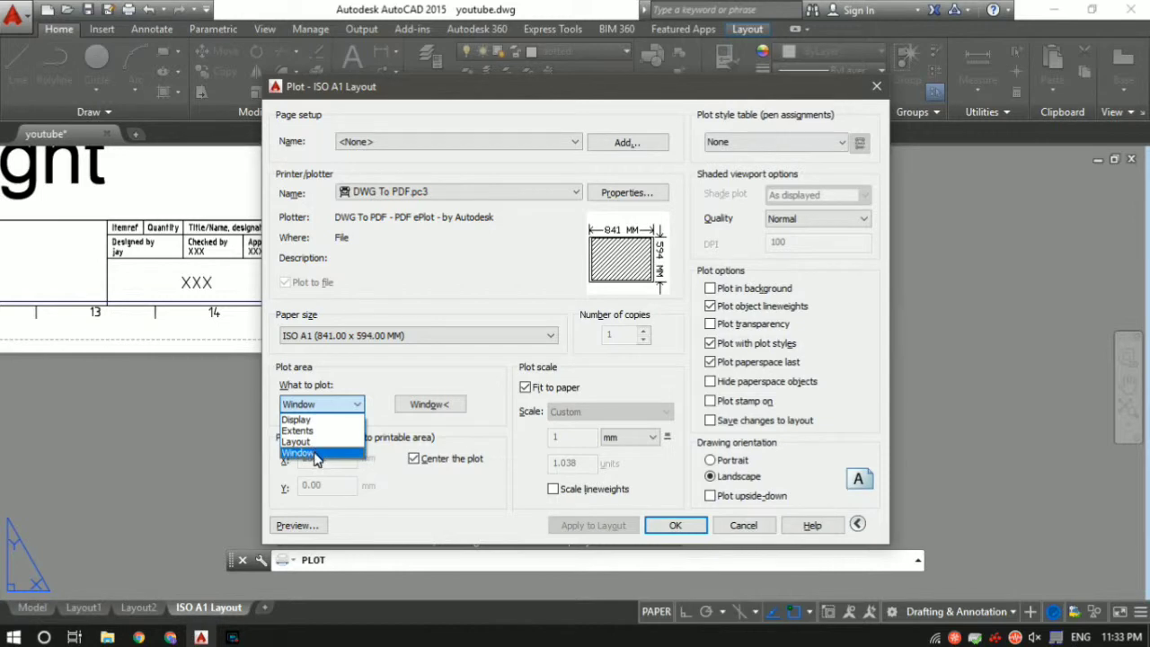
left_click(297, 430)
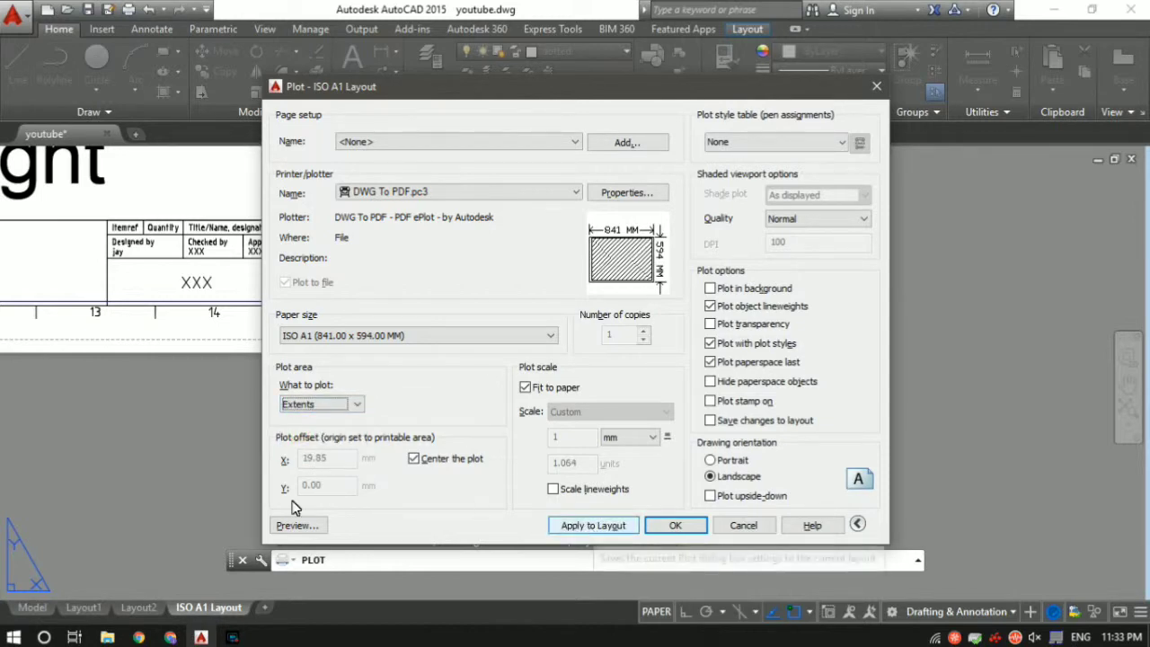
Step: Apply Extents to the layout and preview it before returning to the Plot dialog
left_click(582, 528)
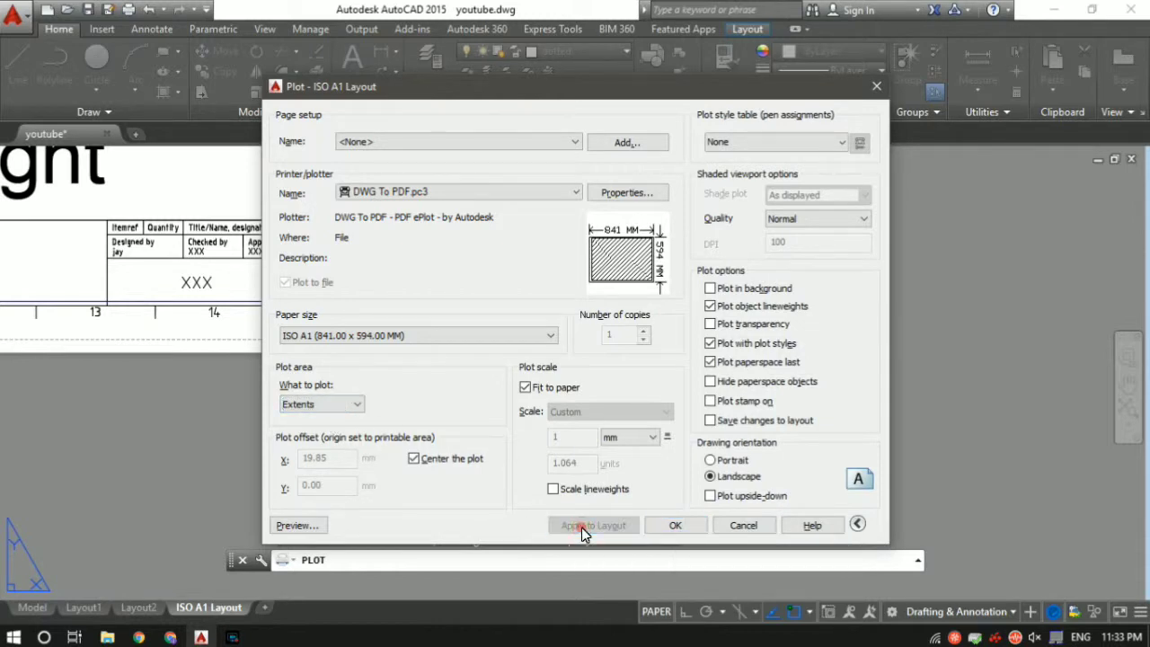
left_click(298, 527)
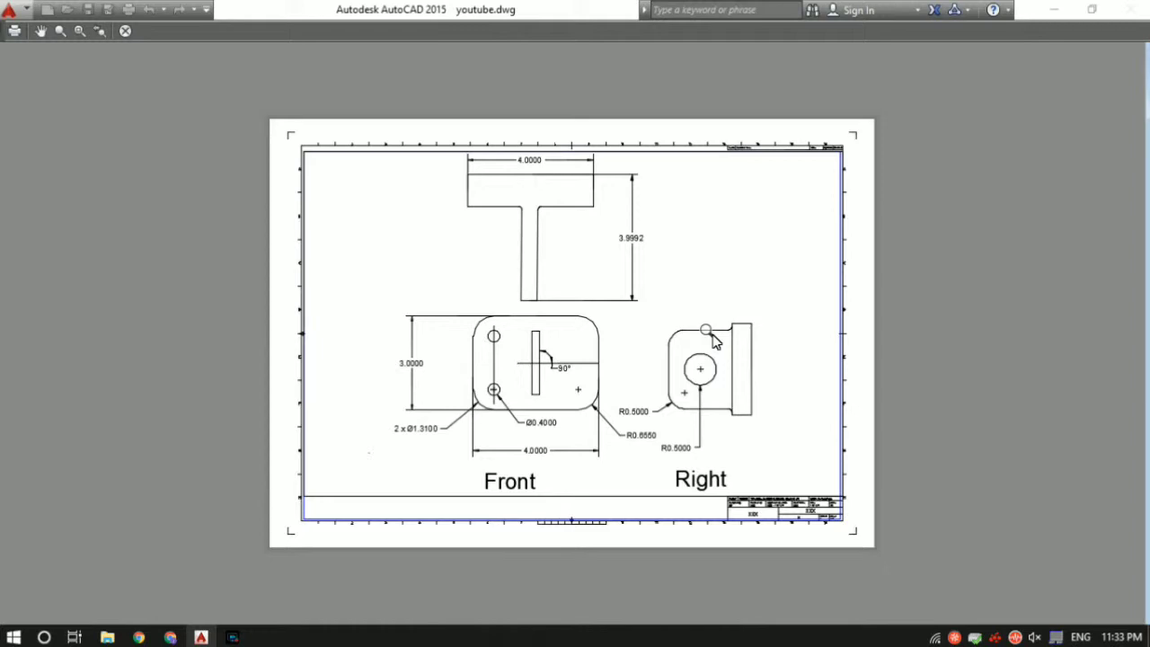
key("Escape")
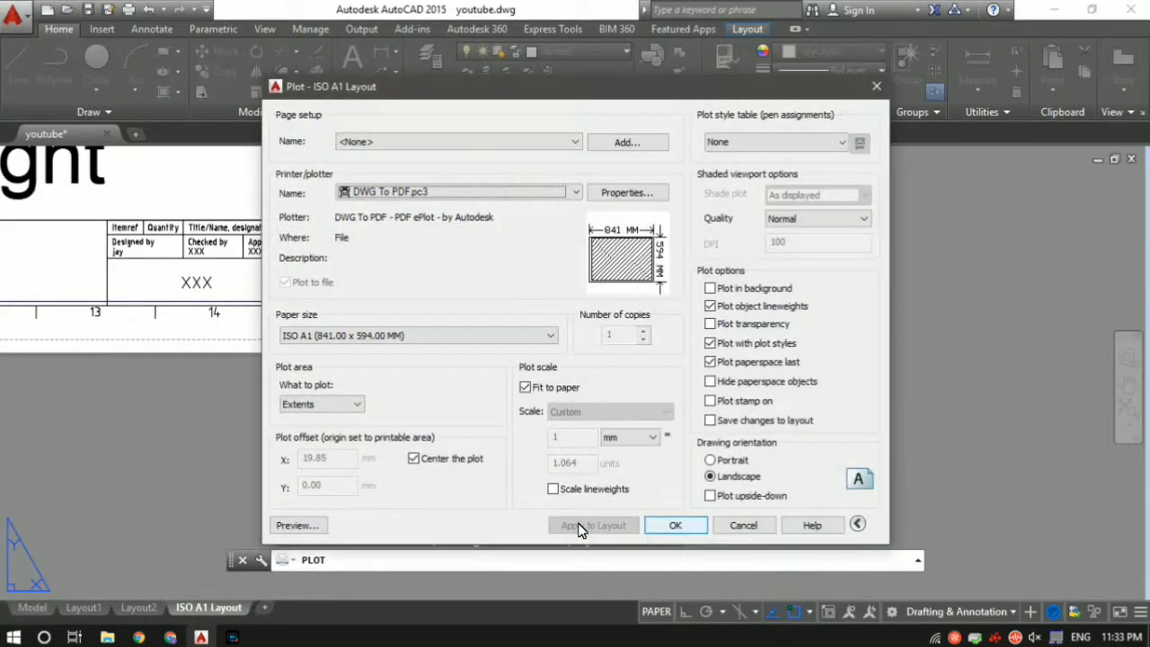
Step: Plot the layout as PDF, saving youtube-ISO A1 Layout.pdf to the Desktop
left_click(672, 523)
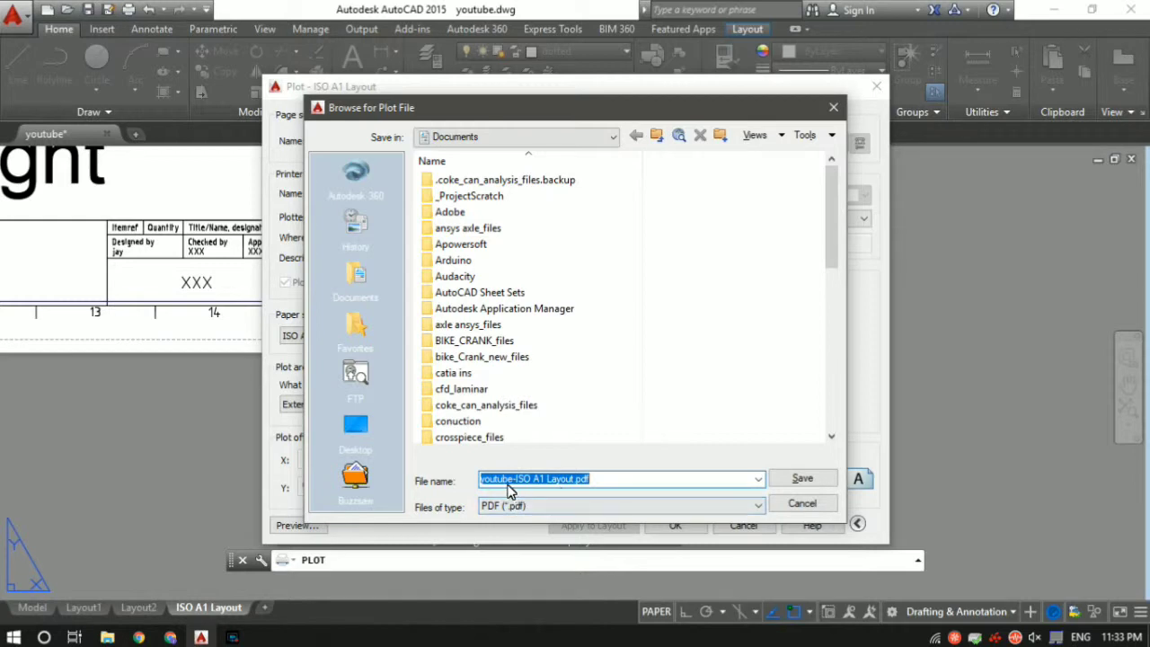
left_click(539, 505)
left_click(539, 517)
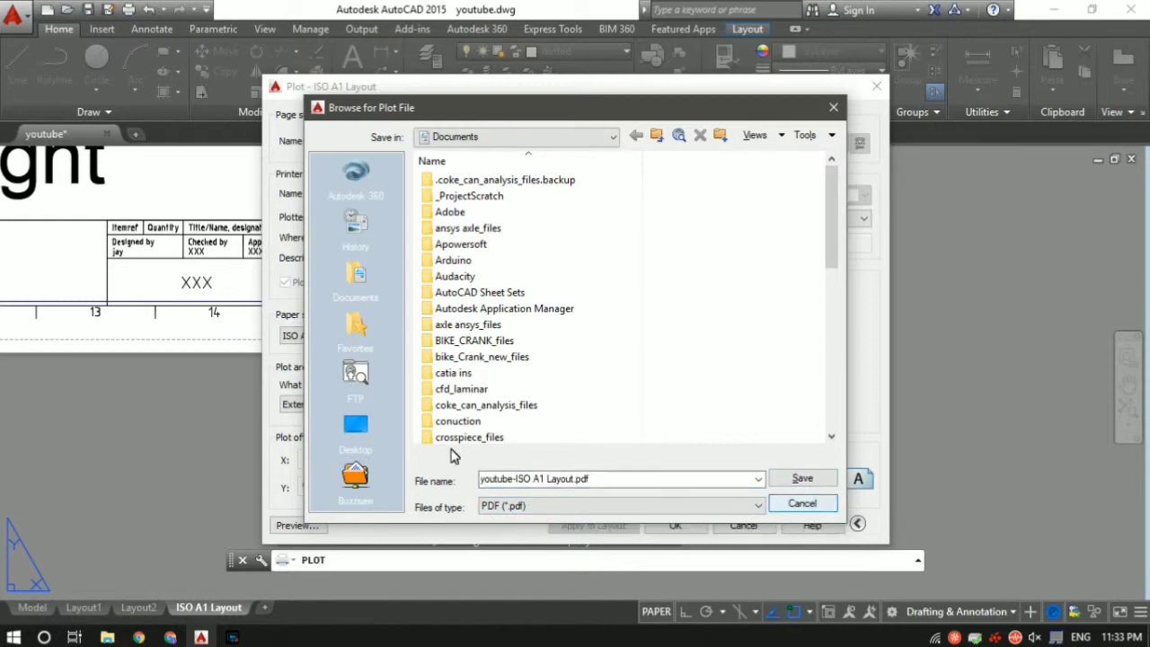
left_click(356, 426)
left_click(813, 477)
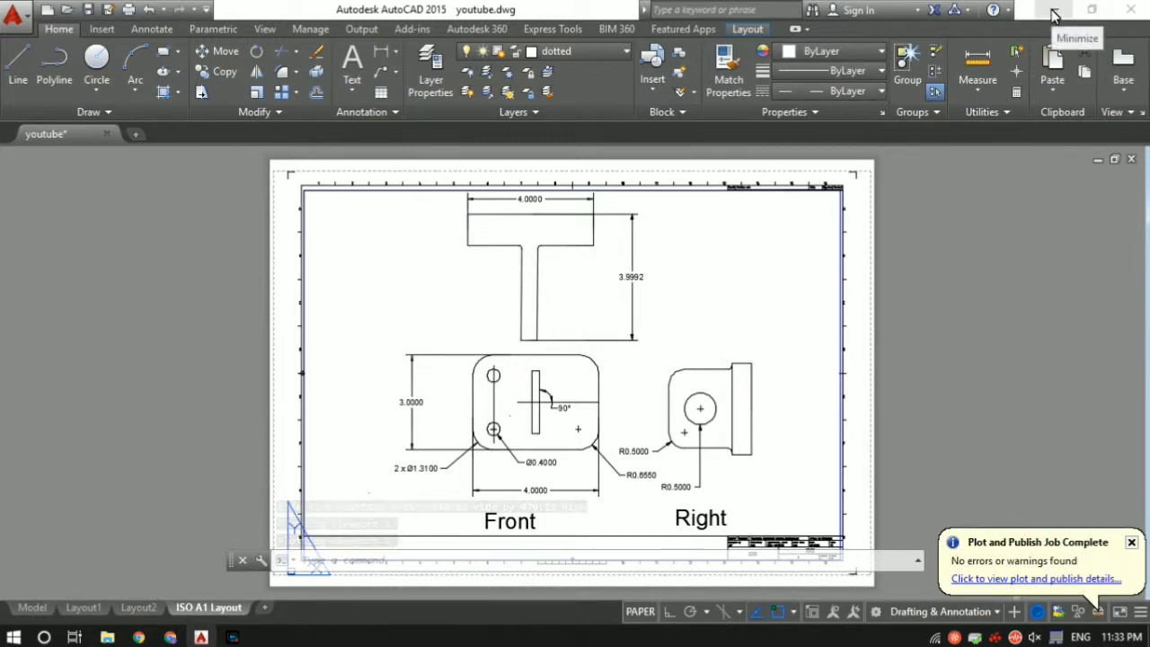
left_click(1053, 13)
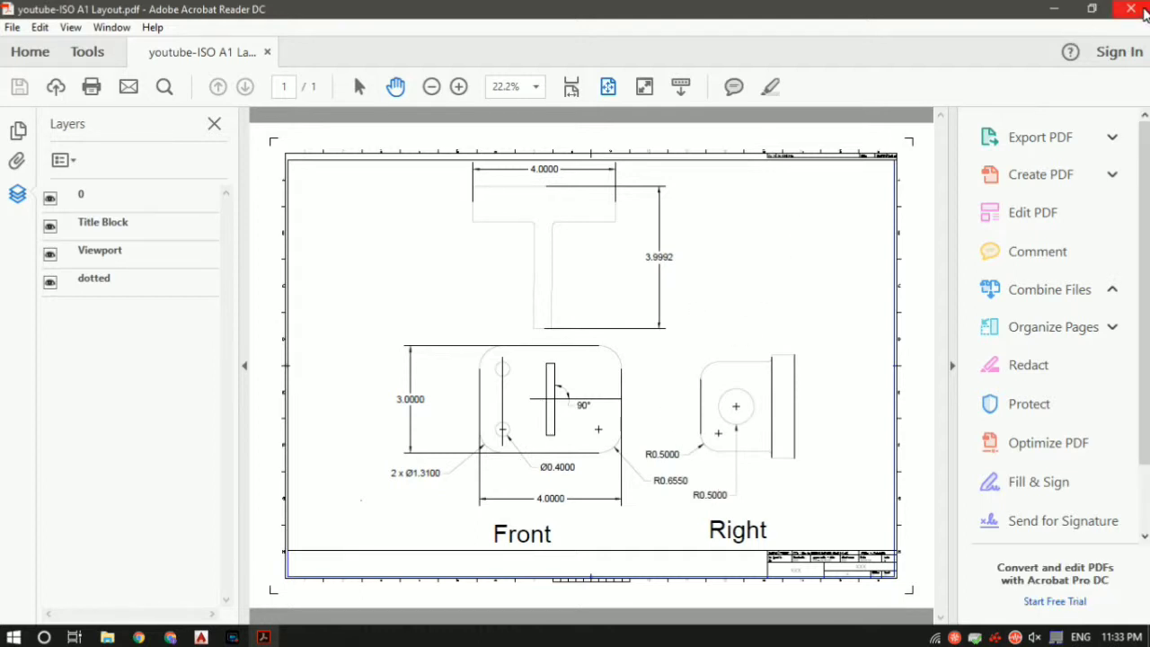
key("alt+F4")
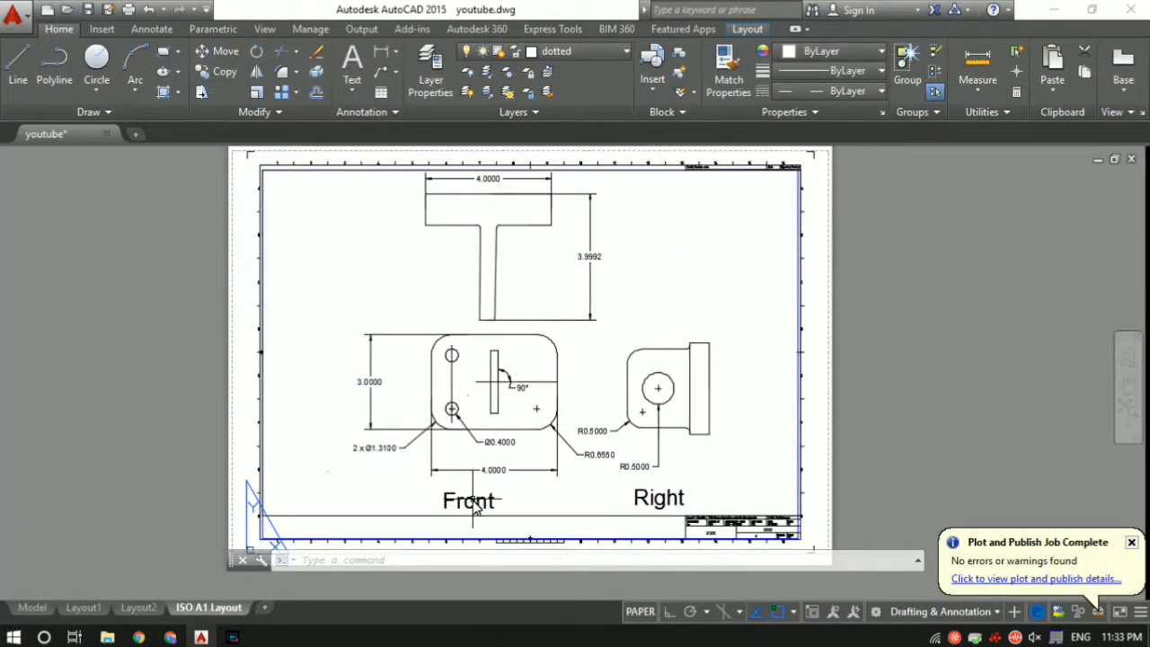